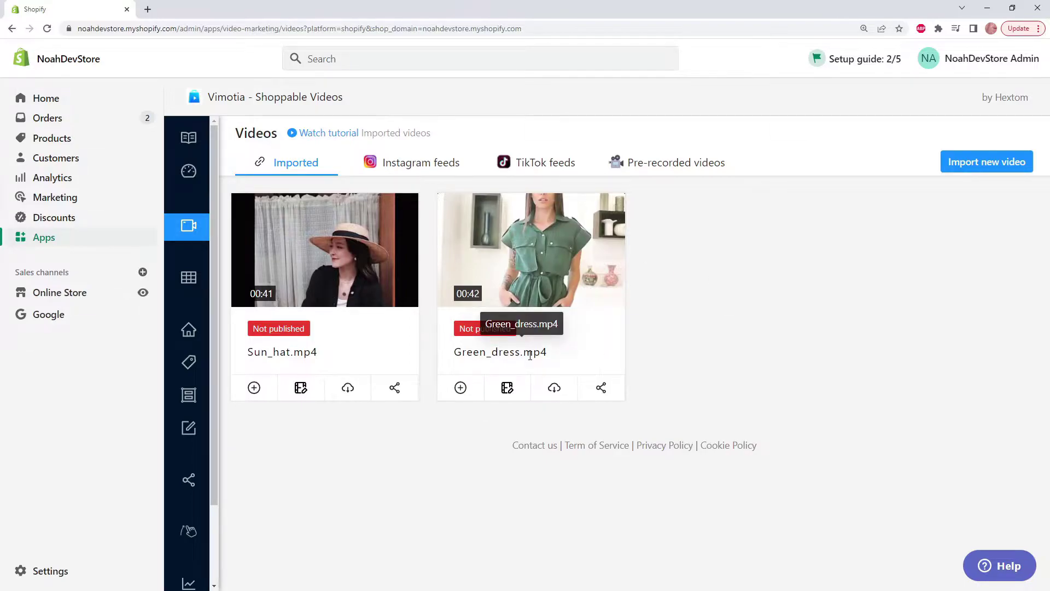
Start publishing Green_dress.mp4 on the home page and float its play button on the banner image in the mobile and desktop previews
left_click(460, 389)
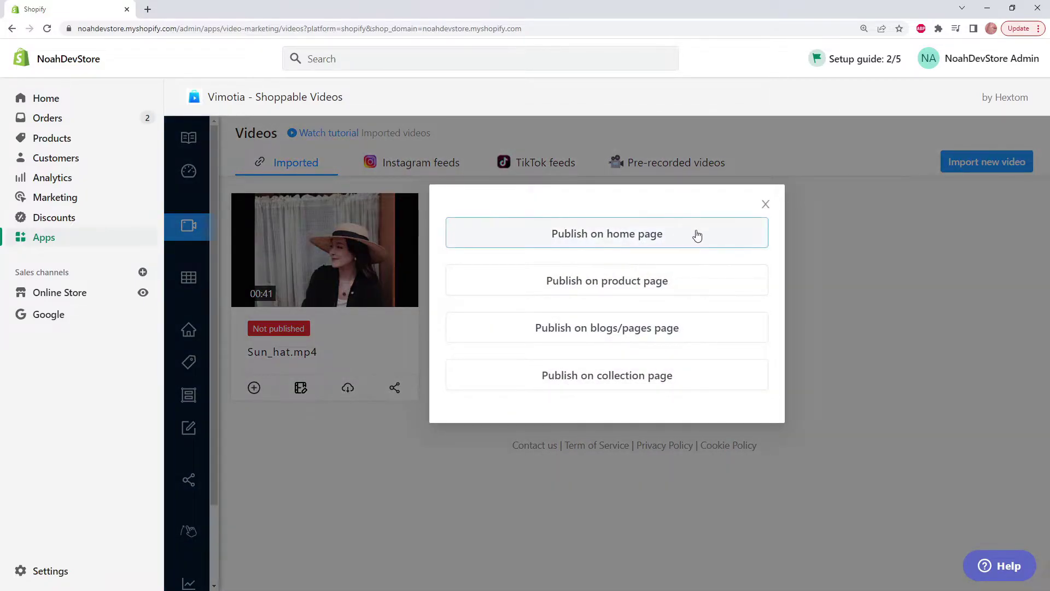
left_click(677, 235)
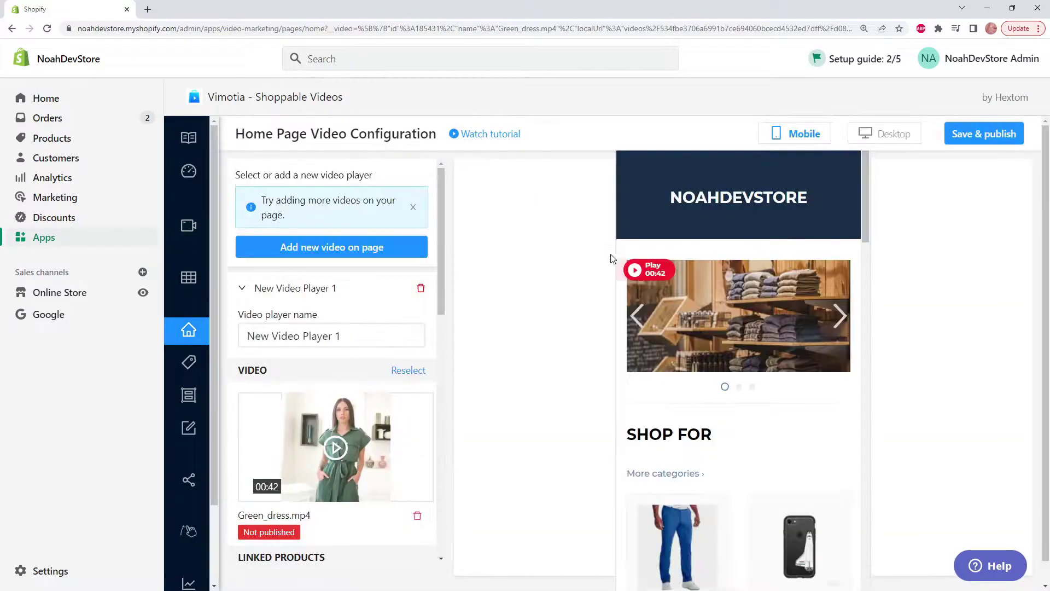
left_click_drag(656, 271, 674, 282)
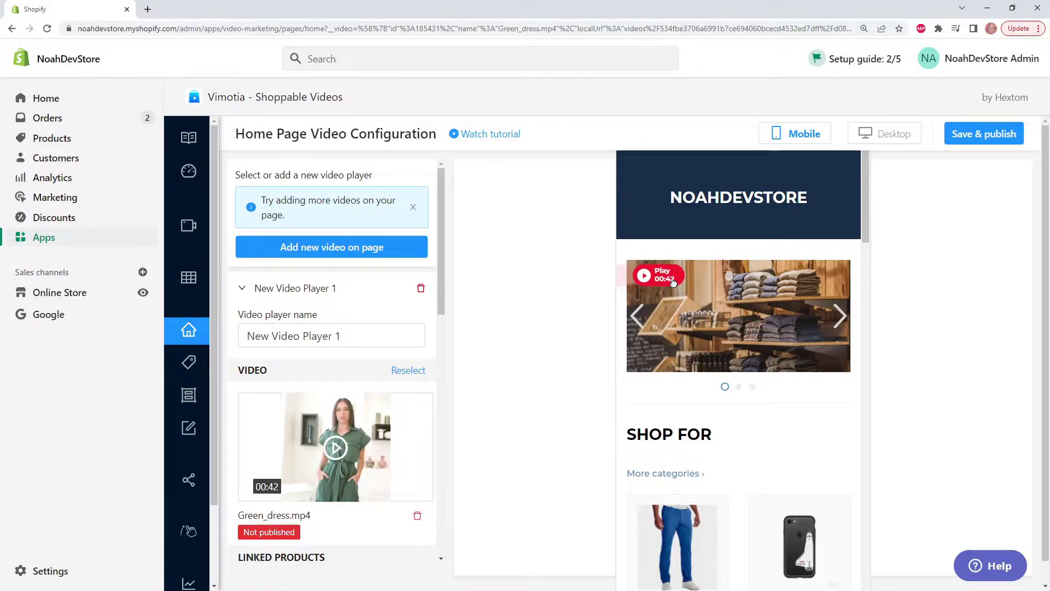
left_click(892, 133)
left_click_drag(533, 297, 553, 327)
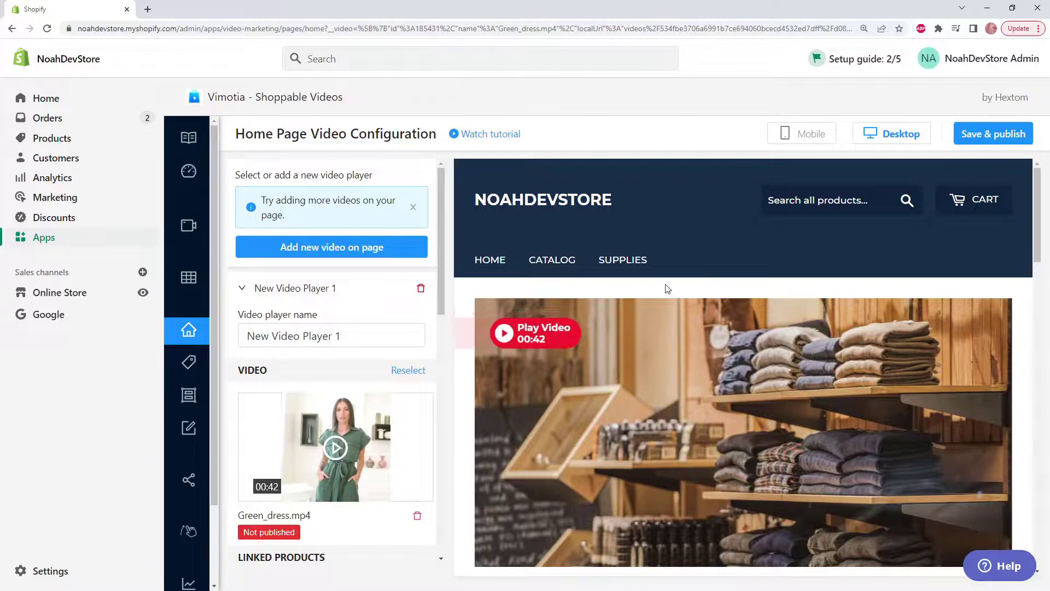
Attach the mobile play button to the home page banner image and place it in the image's upper-left corner
left_click(802, 134)
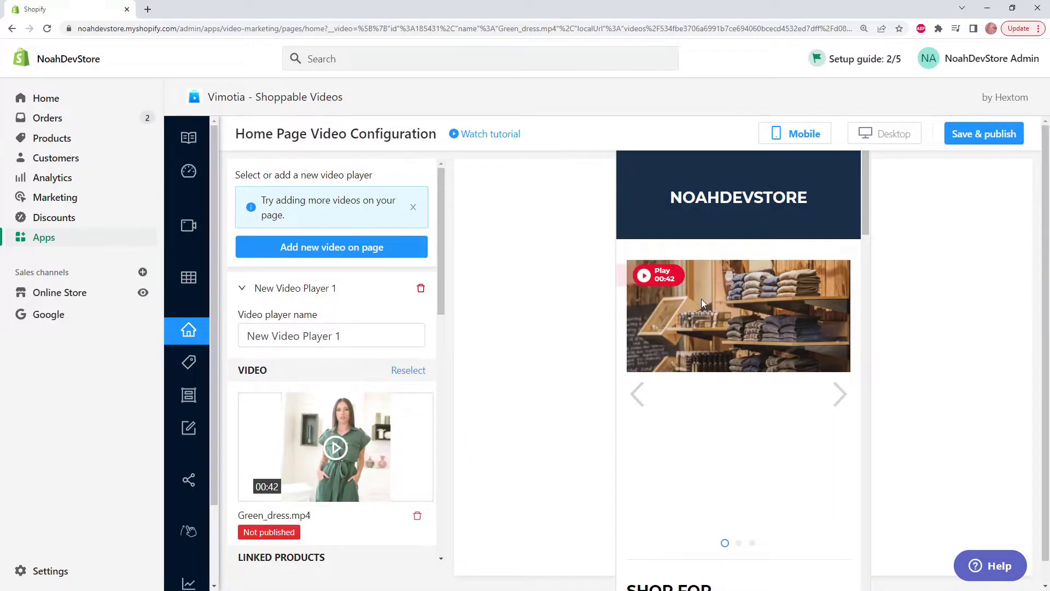
scroll(389, 319, "down", 8)
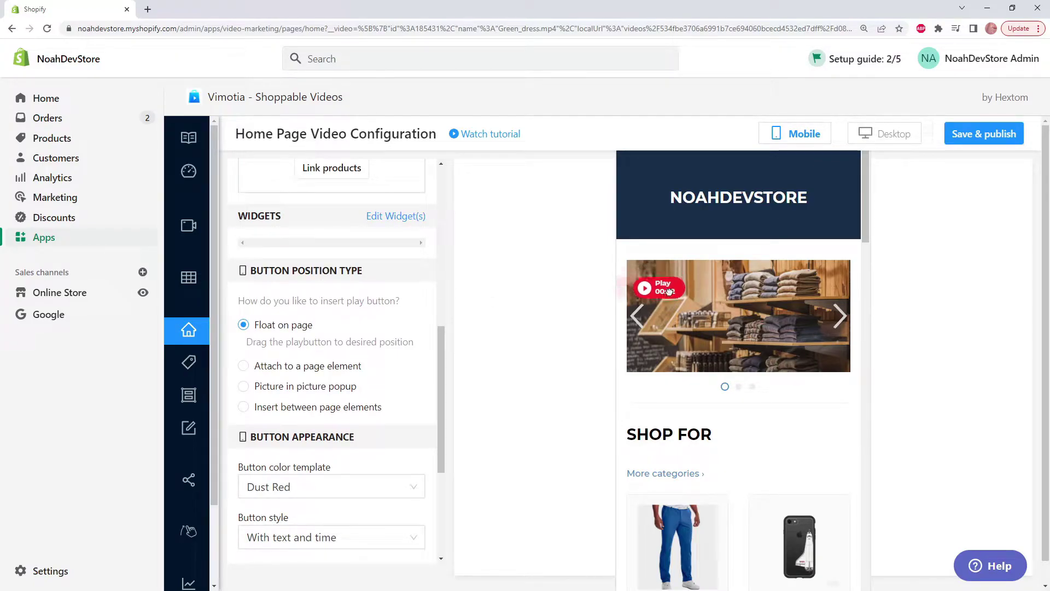
left_click(342, 366)
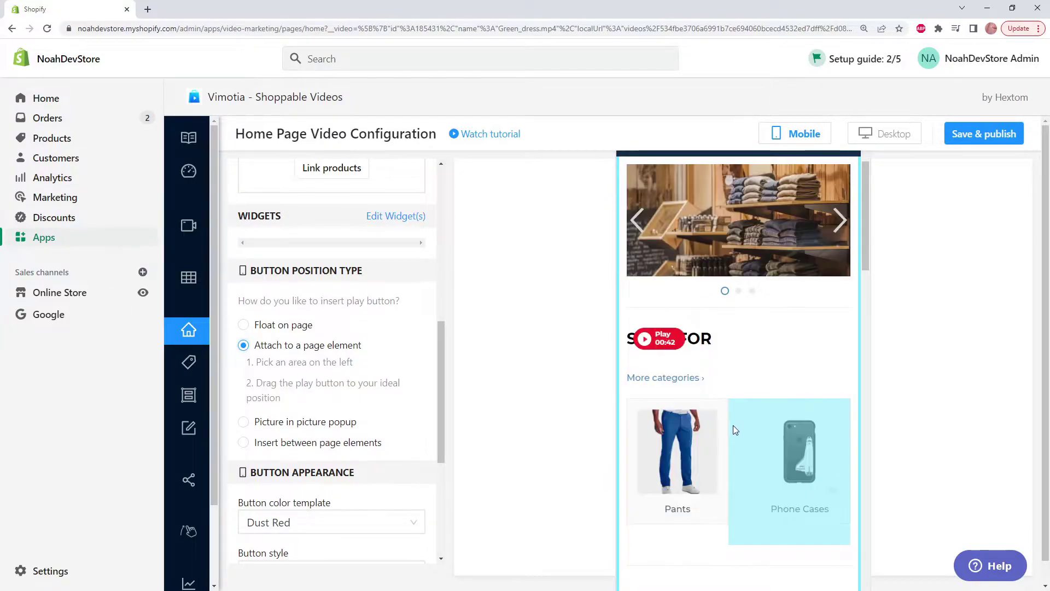
left_click(699, 228)
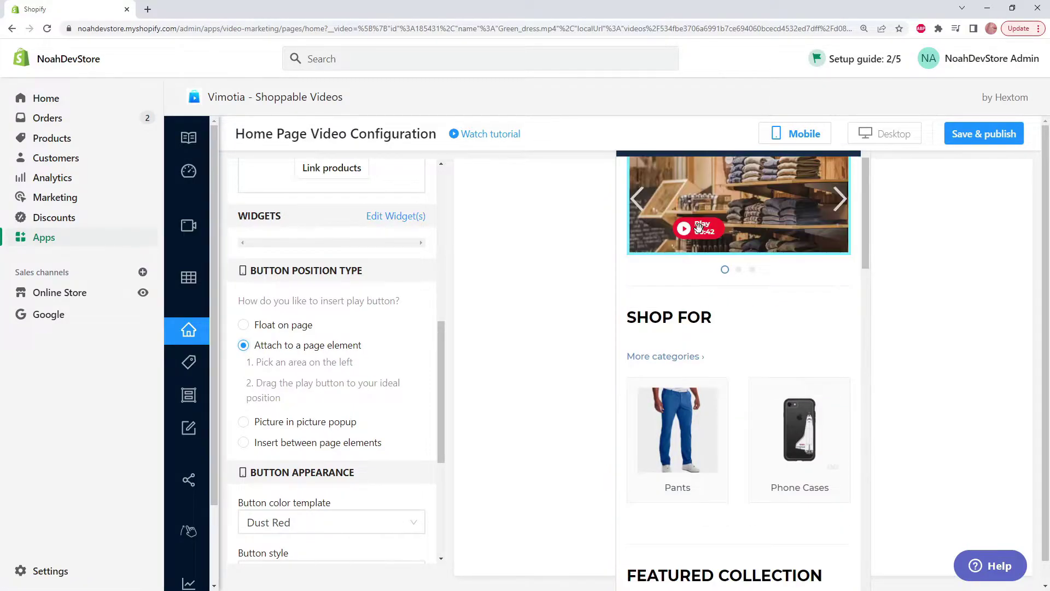
left_click_drag(703, 287, 678, 222)
scroll(383, 285, "down", 2)
scroll(398, 277, "up", 4)
Set the mobile play button's color template to Vocano
scroll(382, 290, "down", 5)
left_click(336, 304)
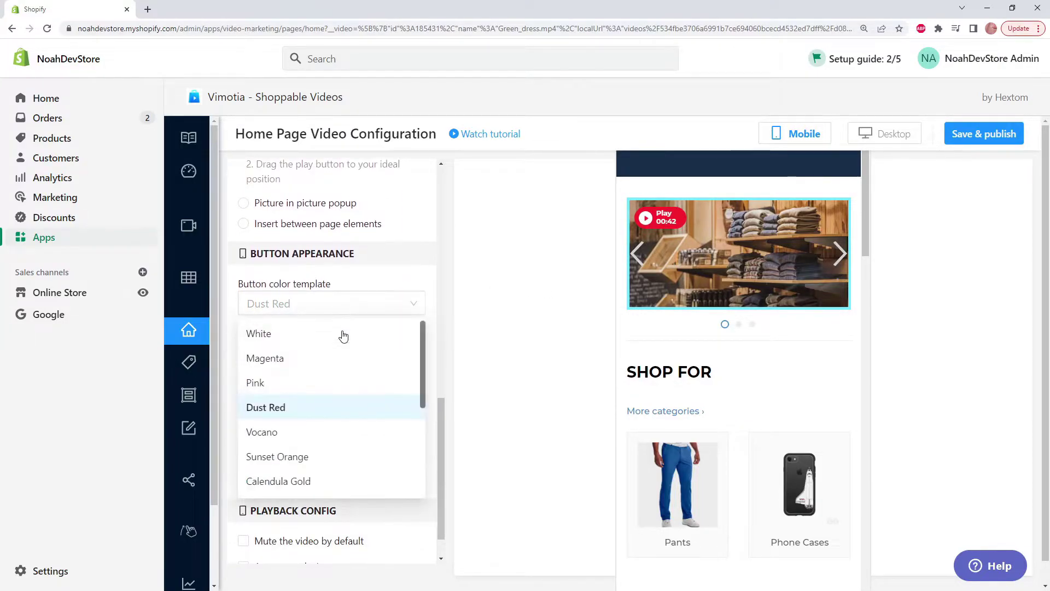
left_click(328, 432)
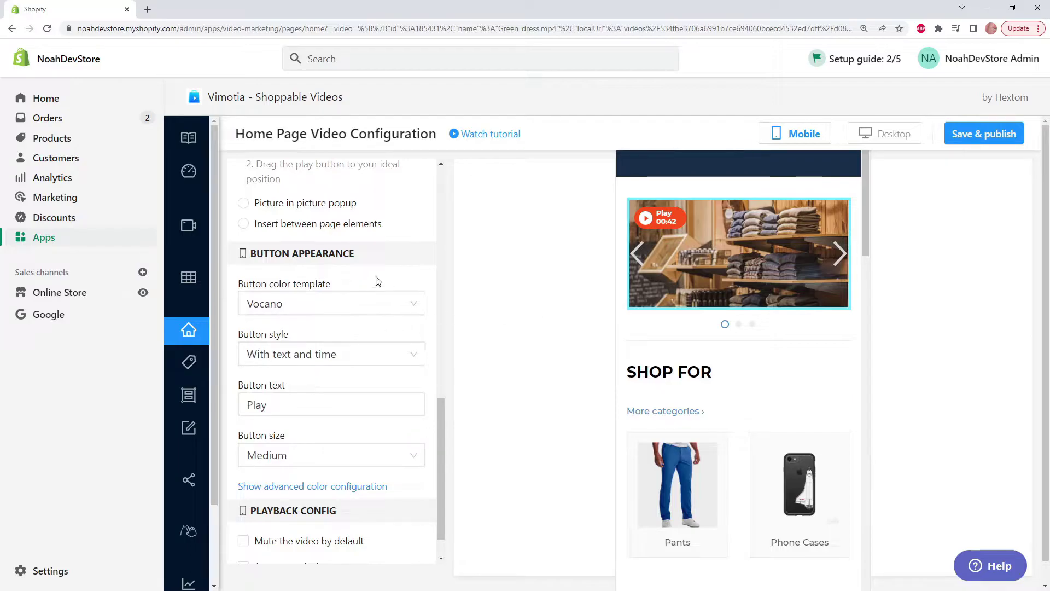
Try other styles such as Basic on the mobile play button and return it to With text and time
left_click(340, 357)
left_click(335, 356)
left_click(335, 356)
left_click(325, 410)
left_click(325, 411)
left_click(324, 357)
left_click(317, 385)
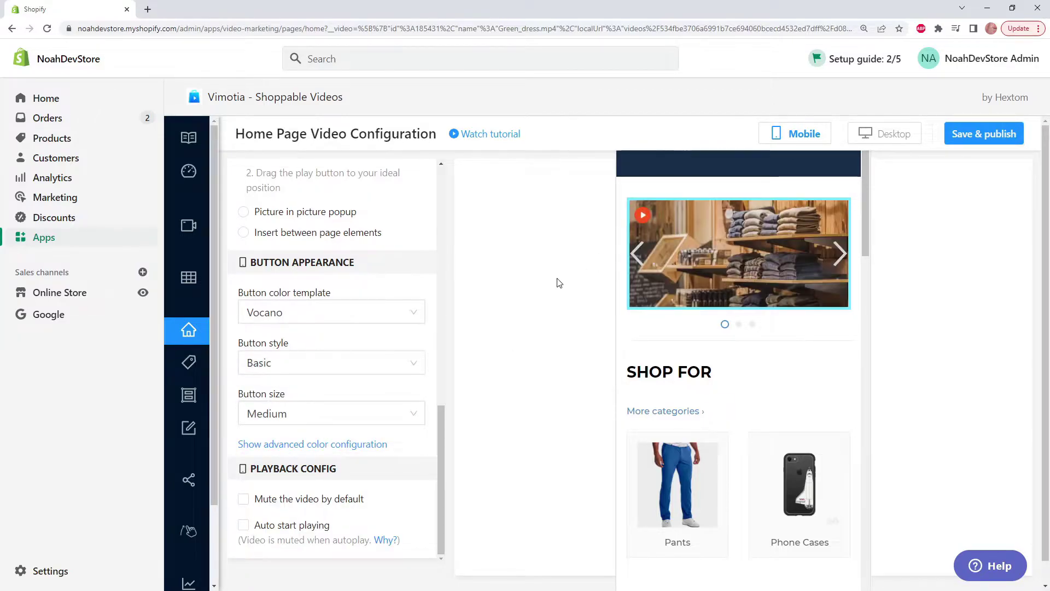
left_click(408, 361)
left_click(335, 435)
Try the Large size on the mobile play button and set it back to Medium
left_click(302, 406)
double_click(335, 399)
left_click(337, 456)
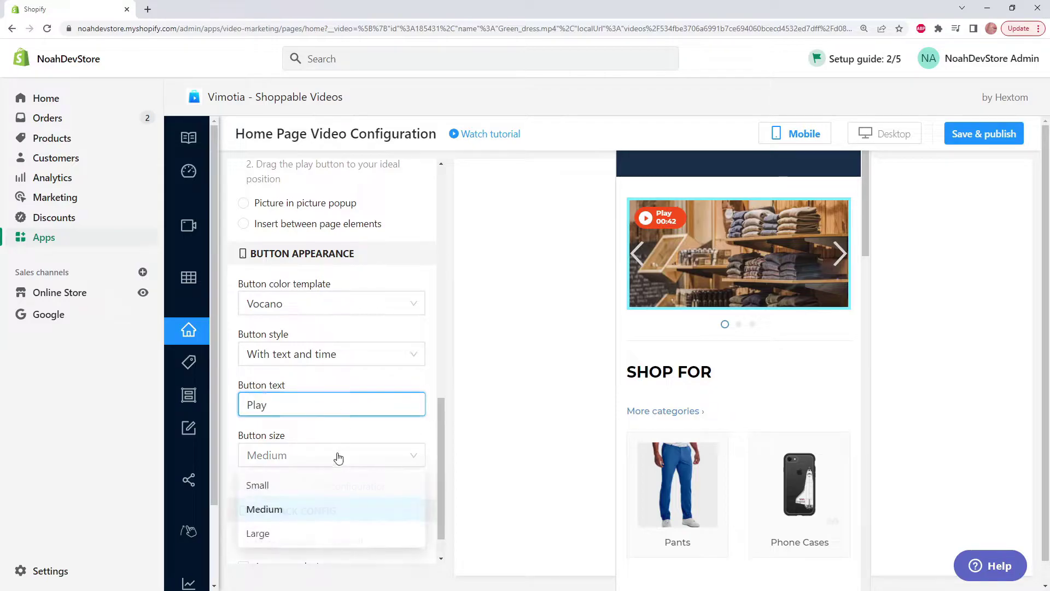
left_click(325, 541)
left_click(336, 459)
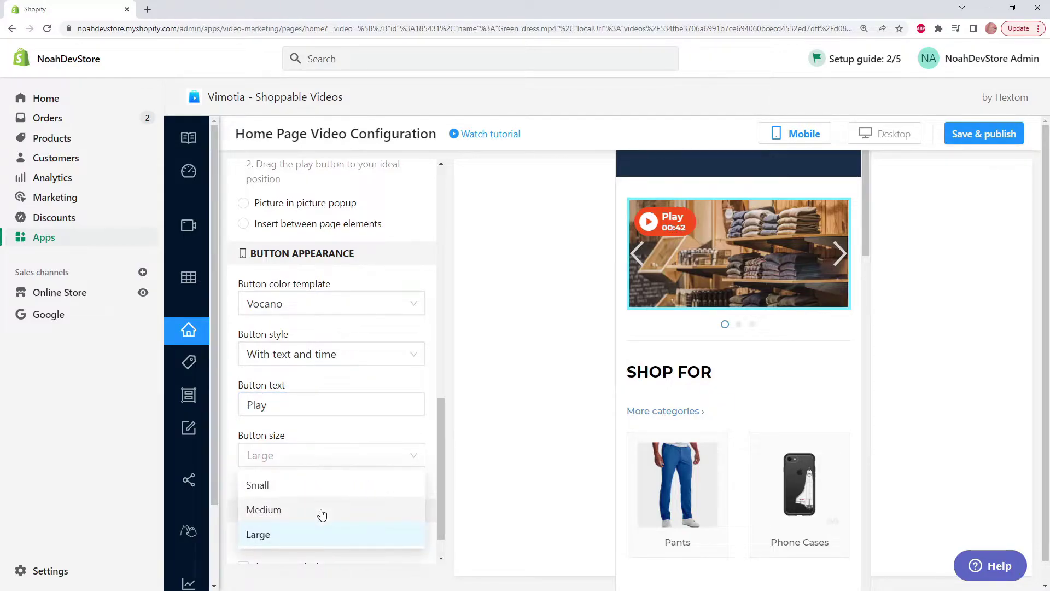
left_click(319, 508)
Examine the advanced color configuration of the mobile play button and hide it again
scroll(354, 457, "down", 1)
left_click(350, 450)
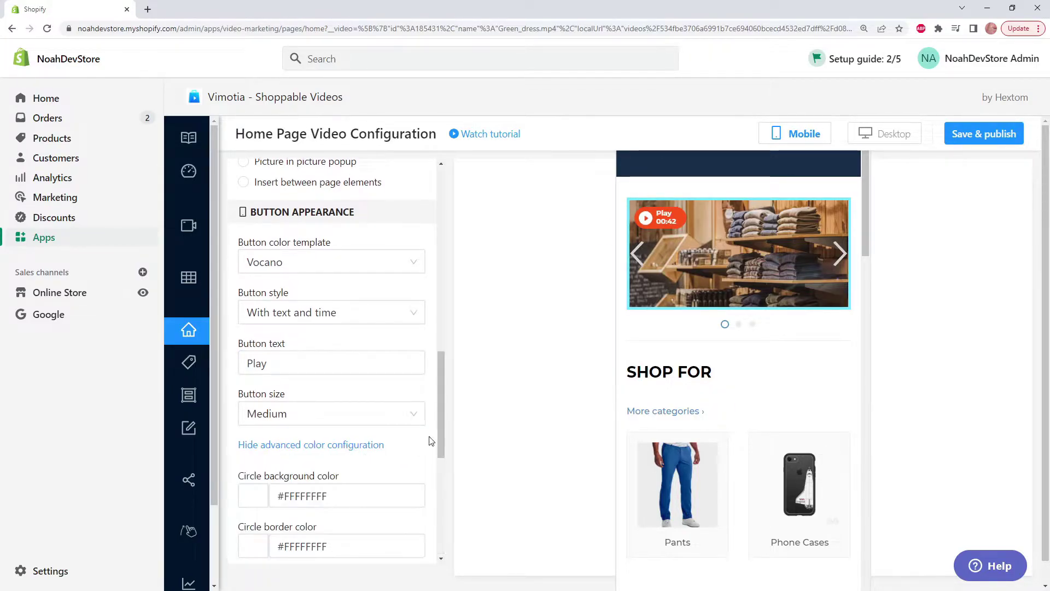
scroll(438, 452, "down", 5)
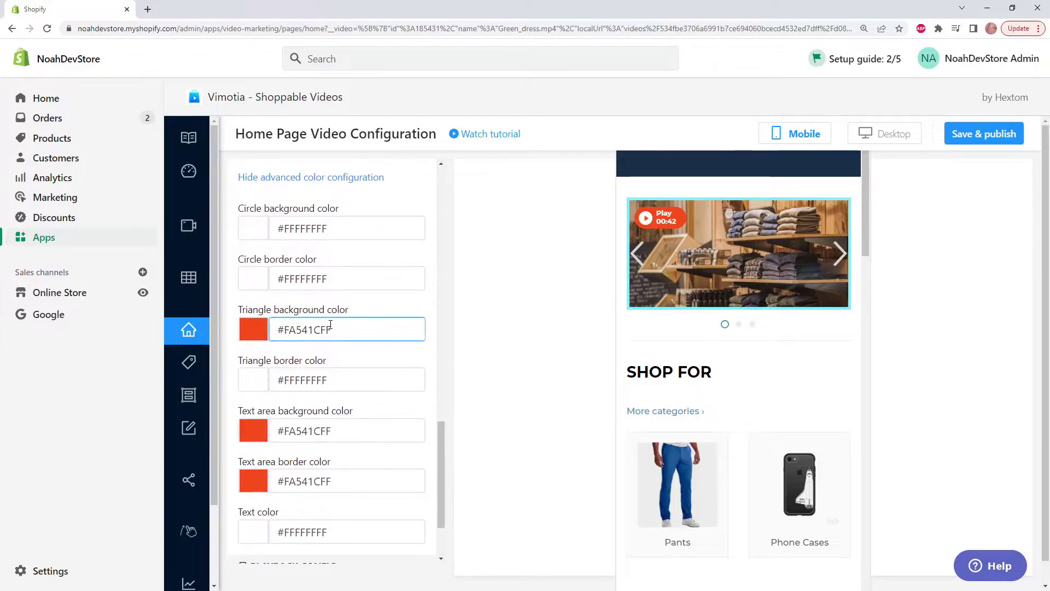
scroll(444, 452, "up", 1)
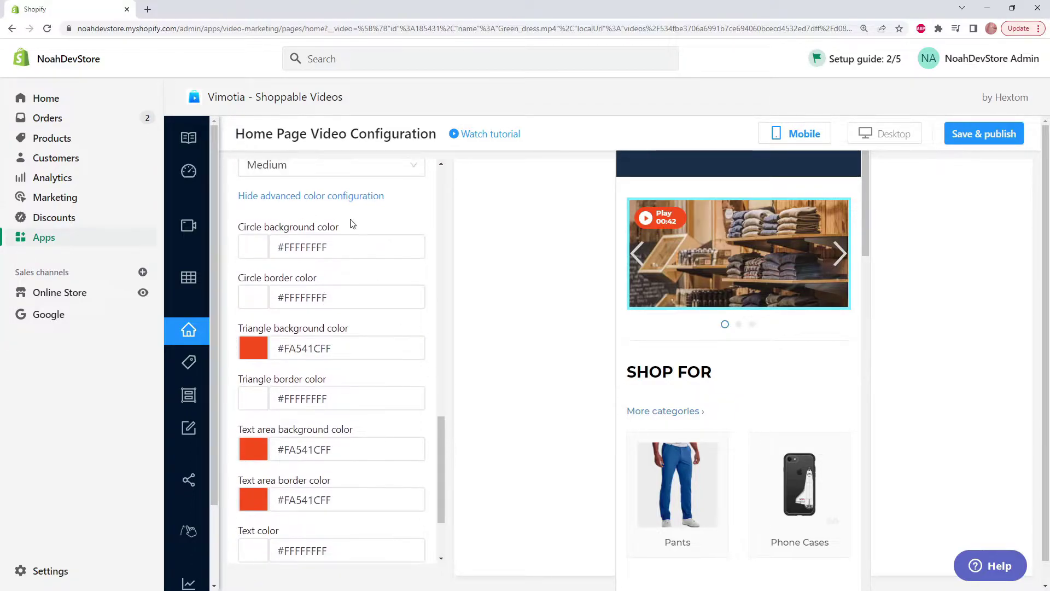
left_click(347, 194)
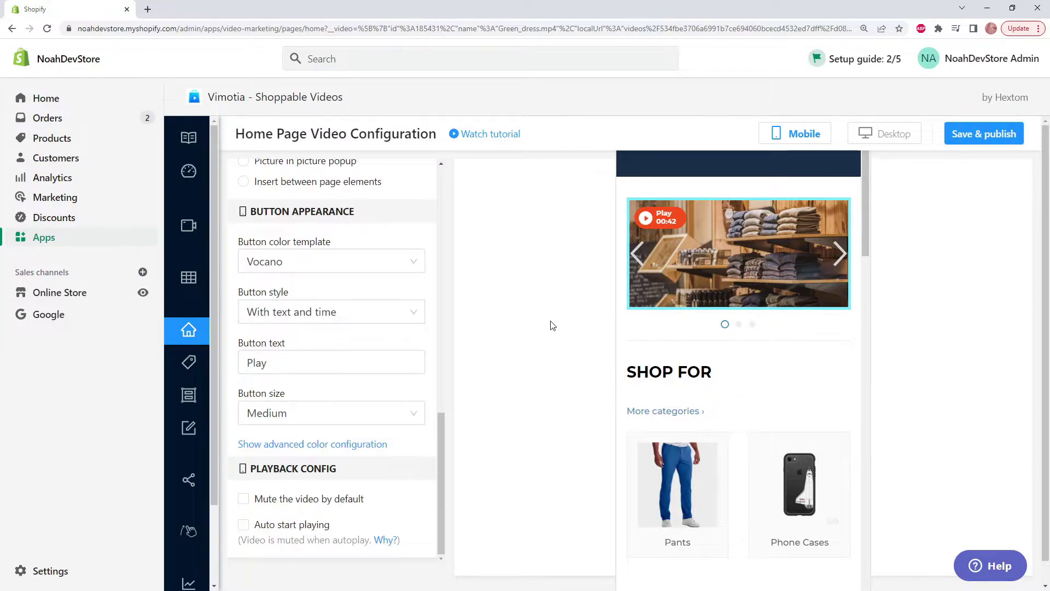
For the desktop layout, attach the play button to the banner image and place it in the image's upper-left corner
left_click(894, 137)
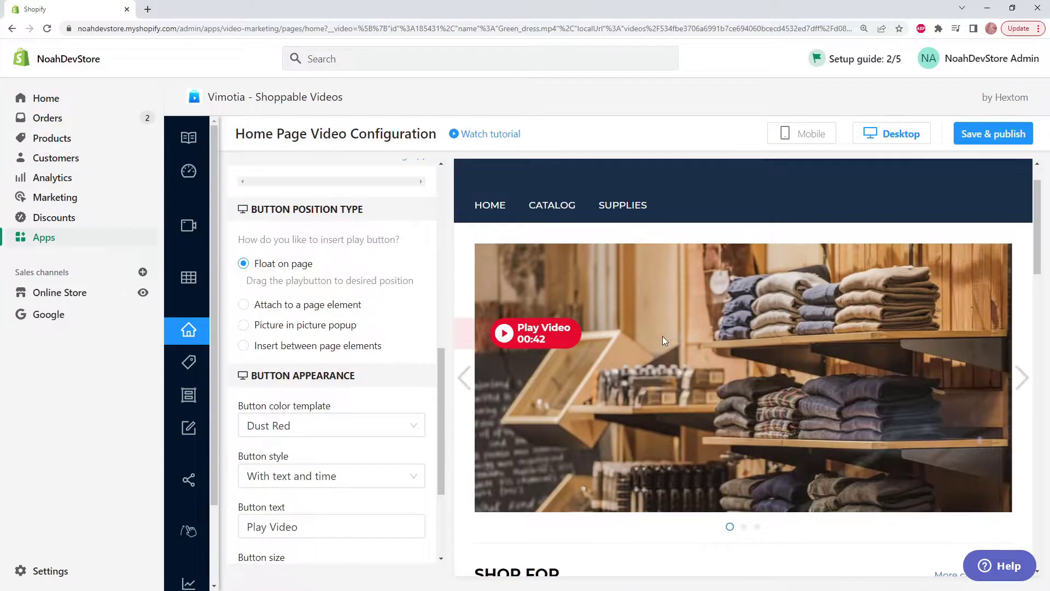
left_click(346, 306)
scroll(358, 294, "down", 2)
scroll(729, 310, "down", 2)
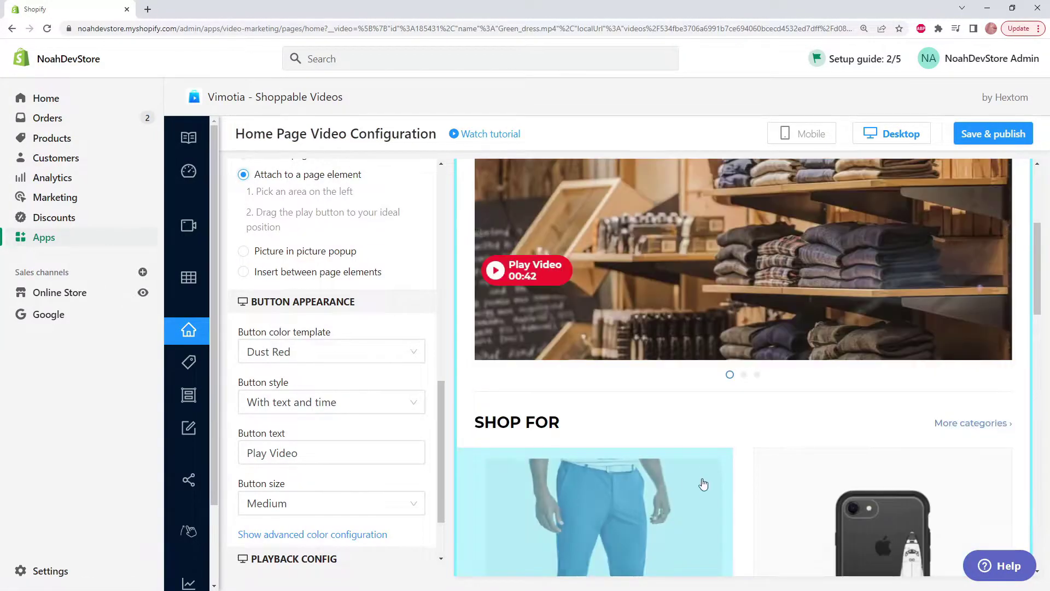
scroll(688, 354, "up", 3)
left_click(689, 350)
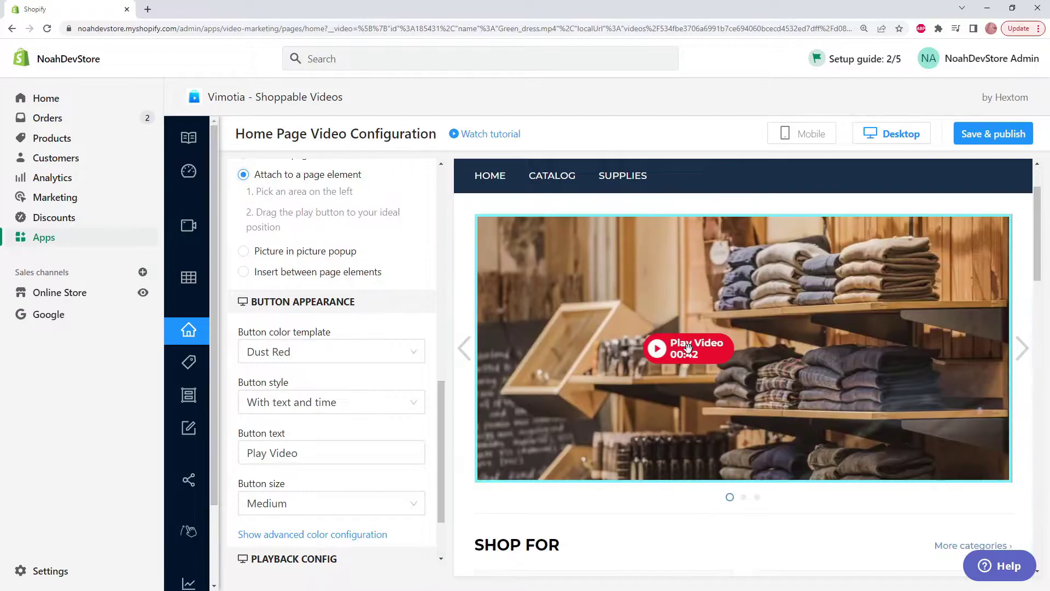
left_click_drag(711, 353, 562, 246)
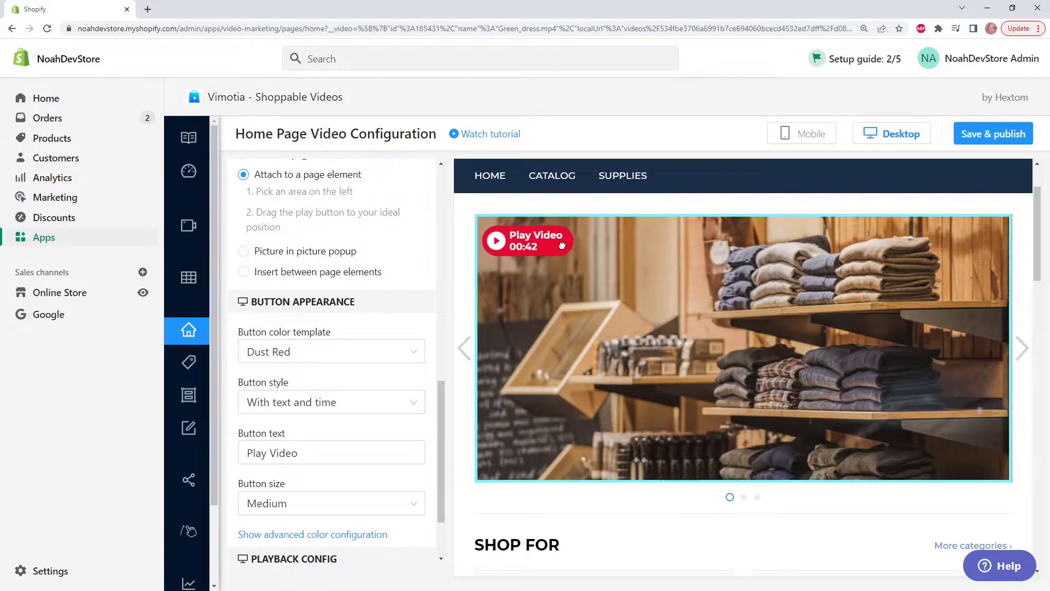
left_click(733, 366)
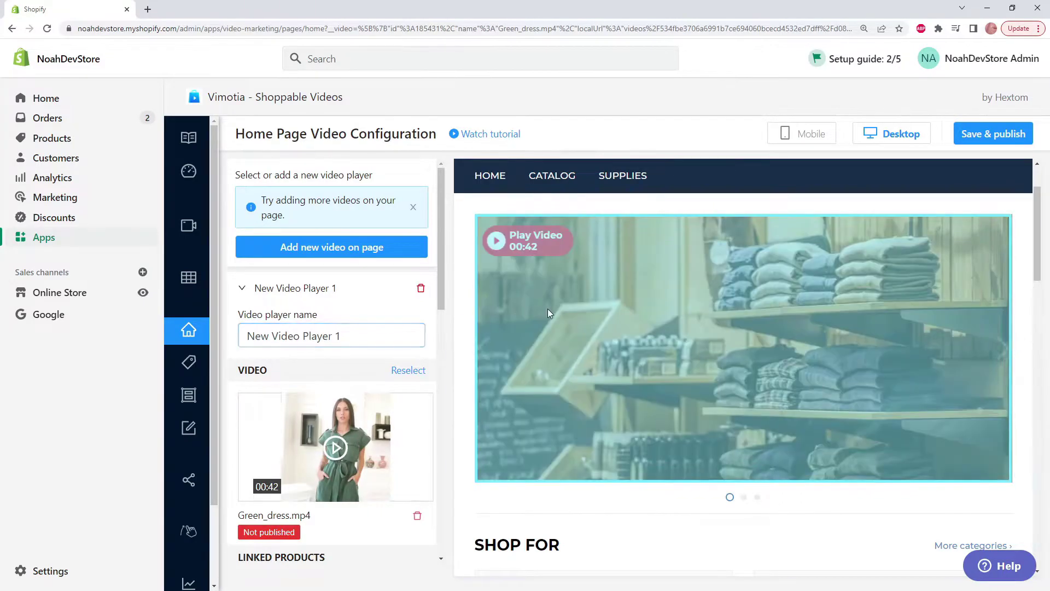
Add a second video player to the home page, move its play button onto the banner, and assign Sun_hat.mp4 to it
left_click(360, 250)
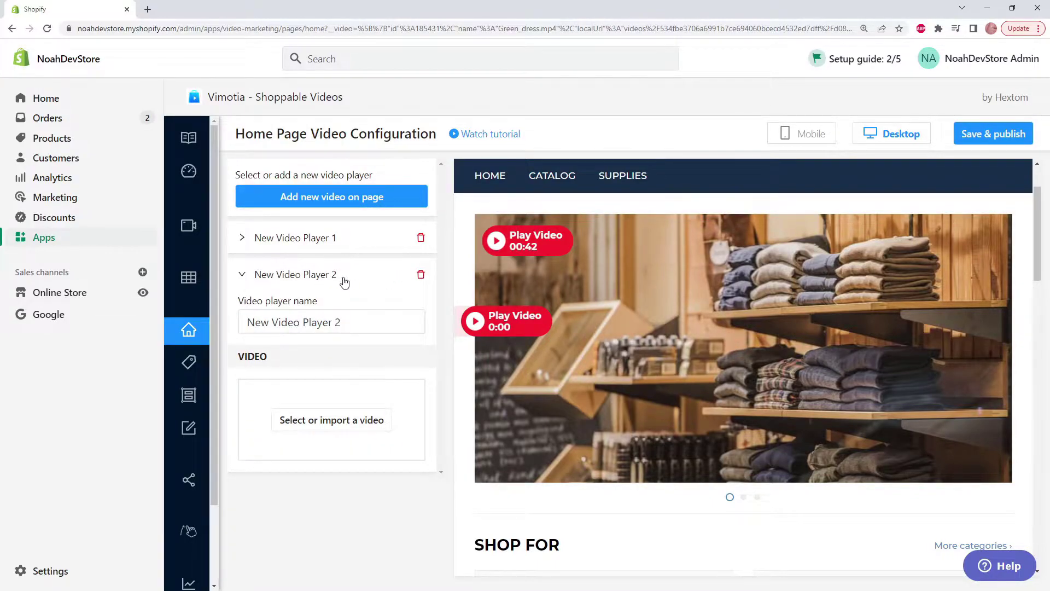
left_click_drag(513, 327, 540, 343)
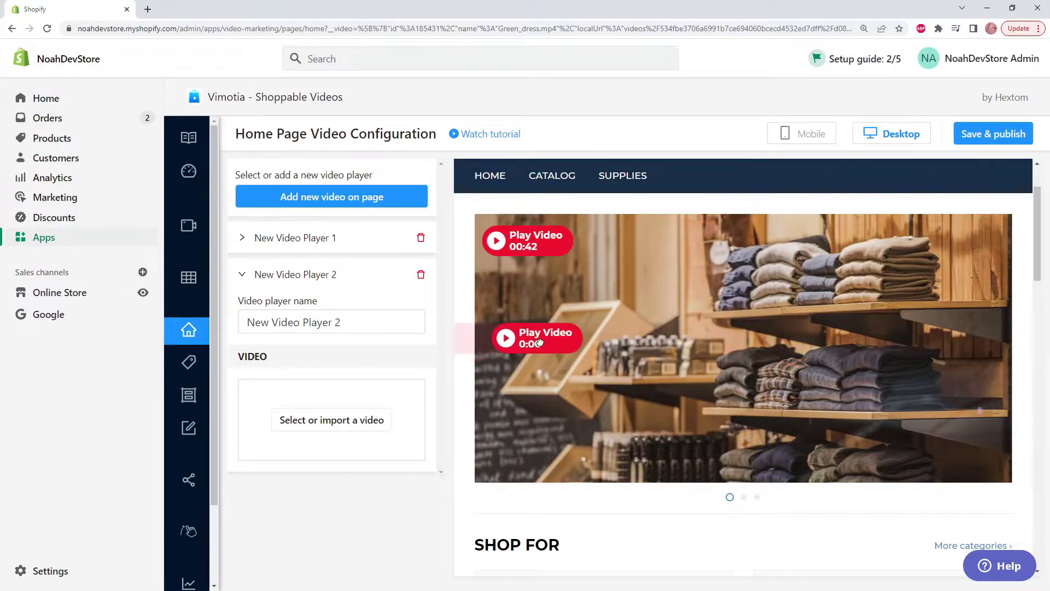
left_click(309, 422)
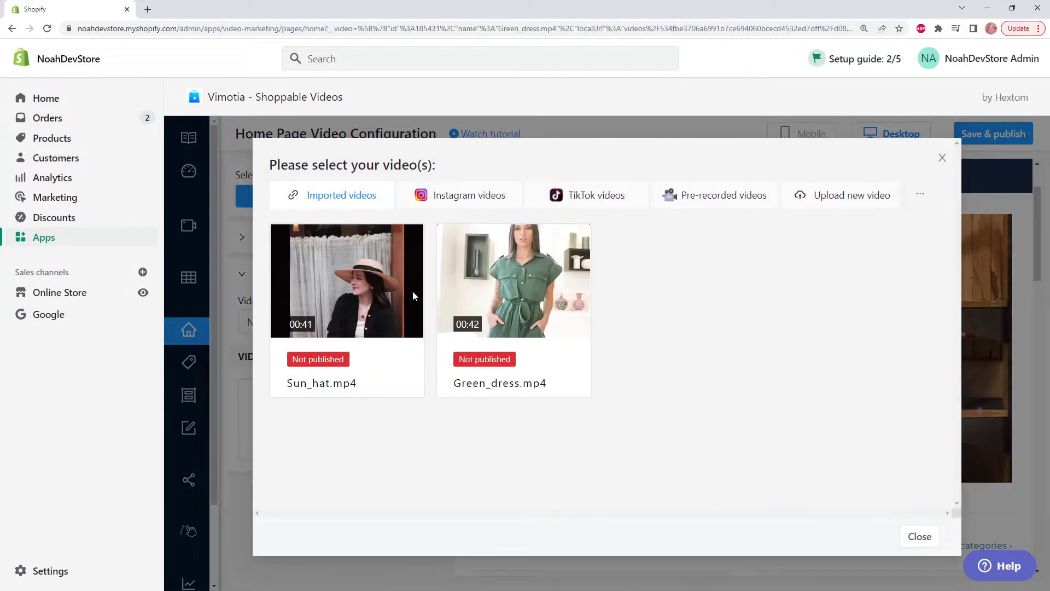
left_click(352, 318)
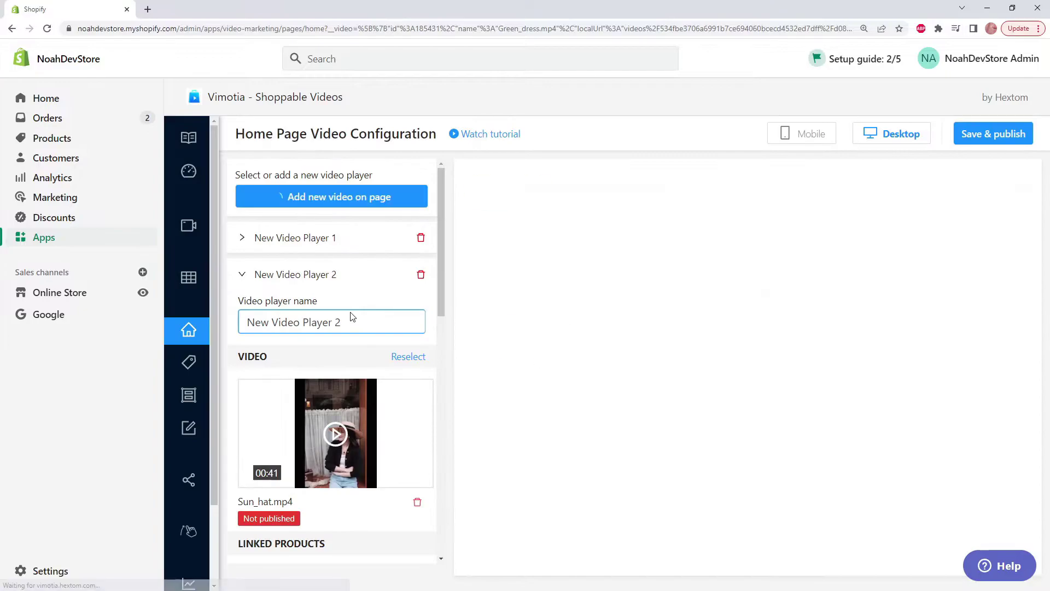
For the mobile layout, set the second player's button position type to Picture in picture popup
left_click(810, 137)
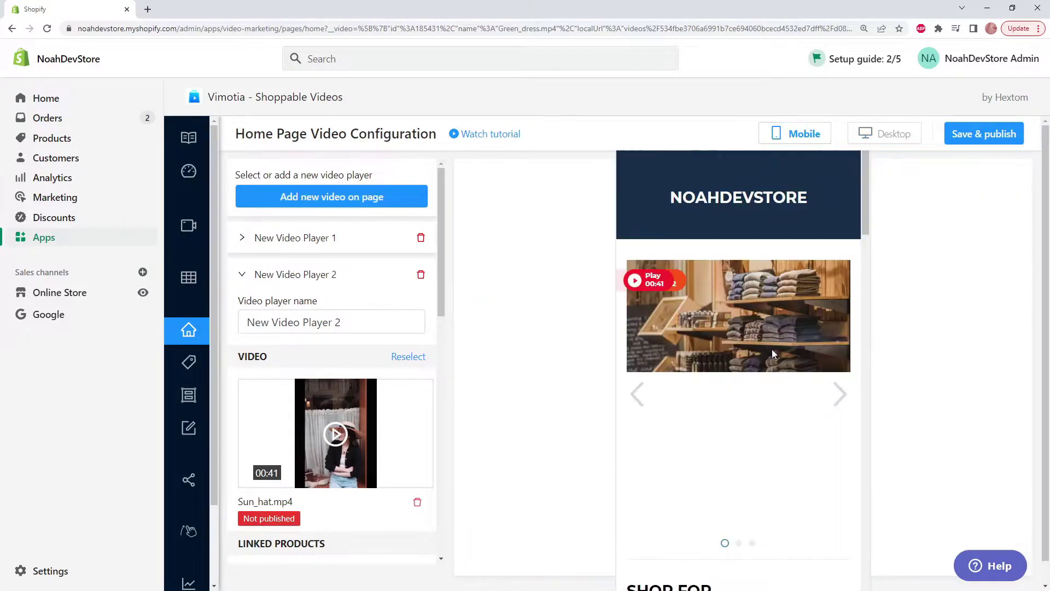
scroll(328, 329, "down", 7)
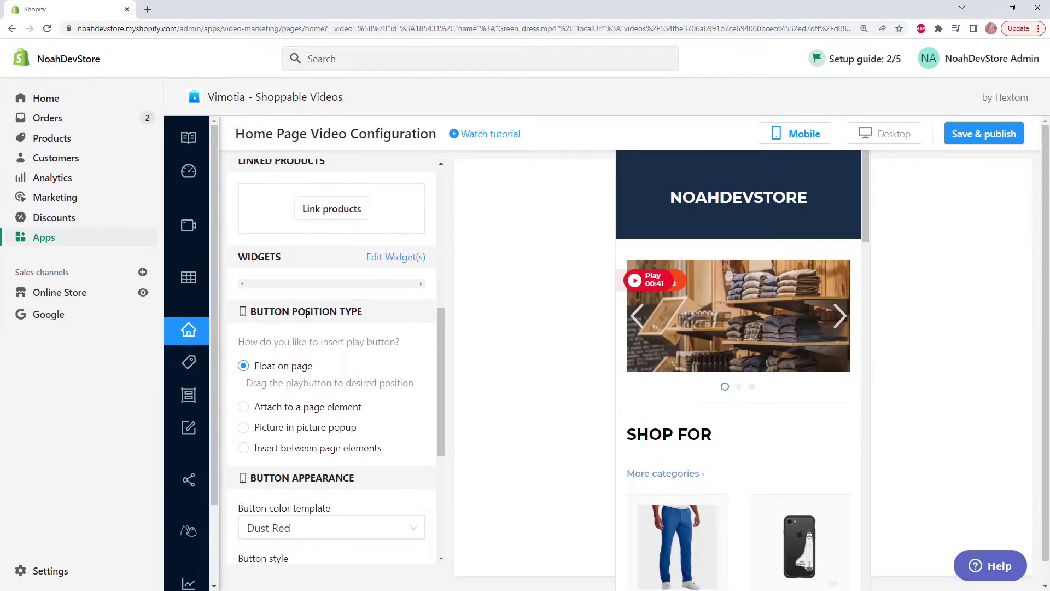
scroll(339, 360, "down", 1)
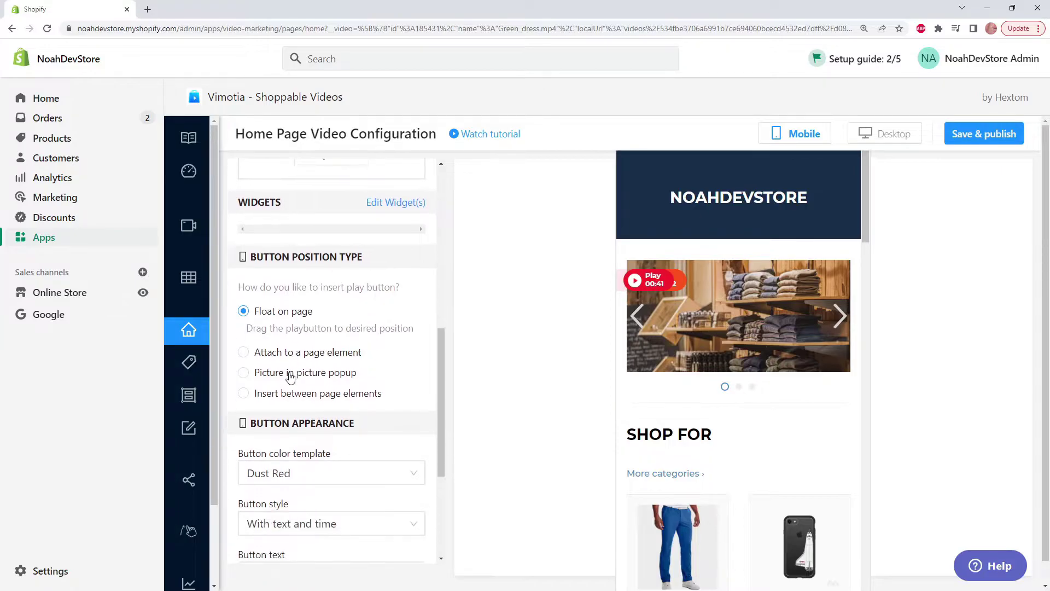
left_click(346, 374)
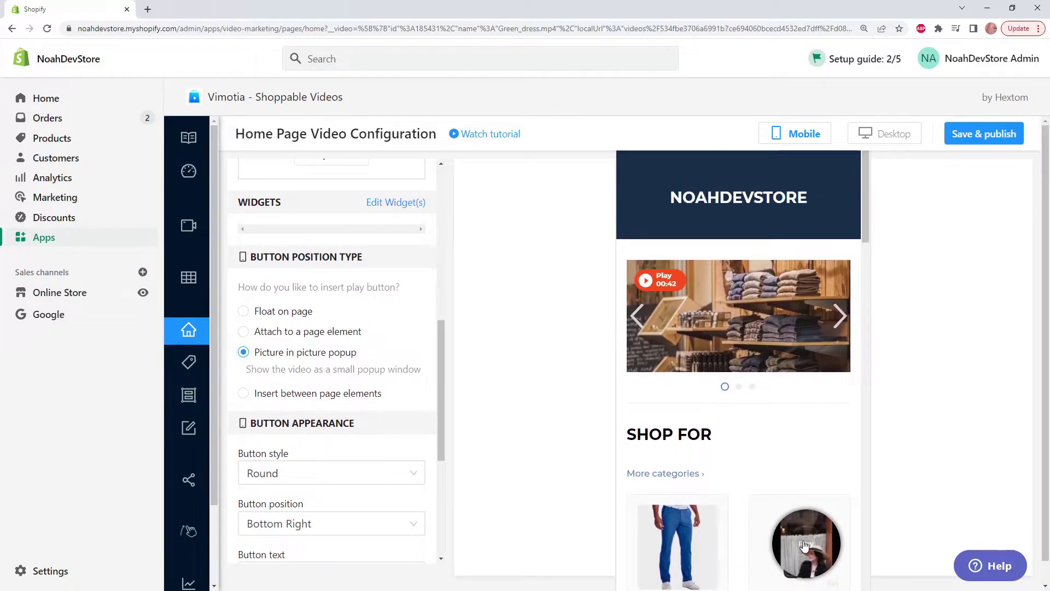
Try the Square style on the second player's mobile popup button and return it to Round
scroll(408, 380, "down", 2)
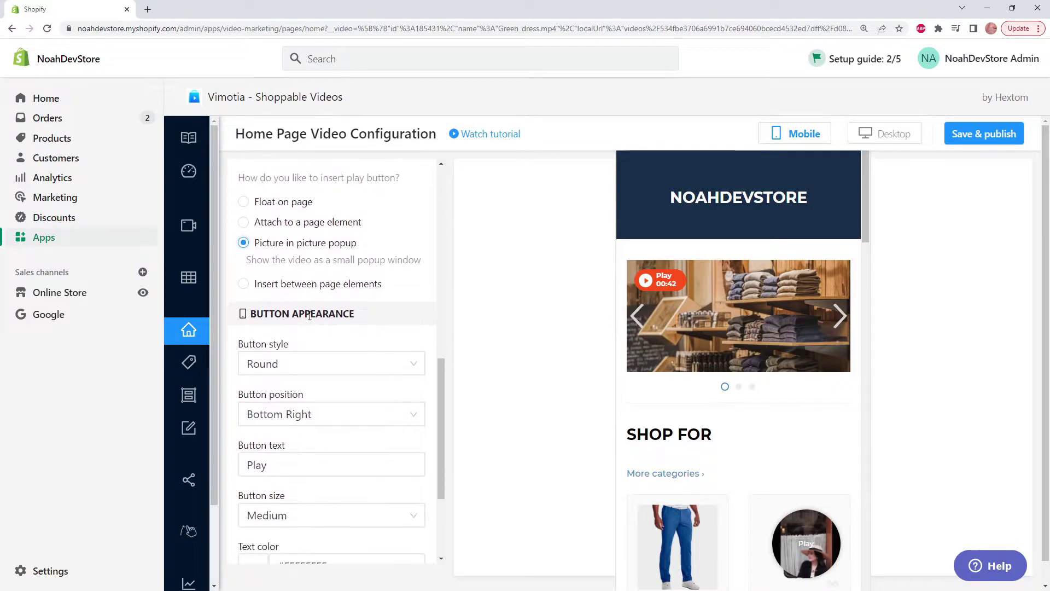
left_click(317, 363)
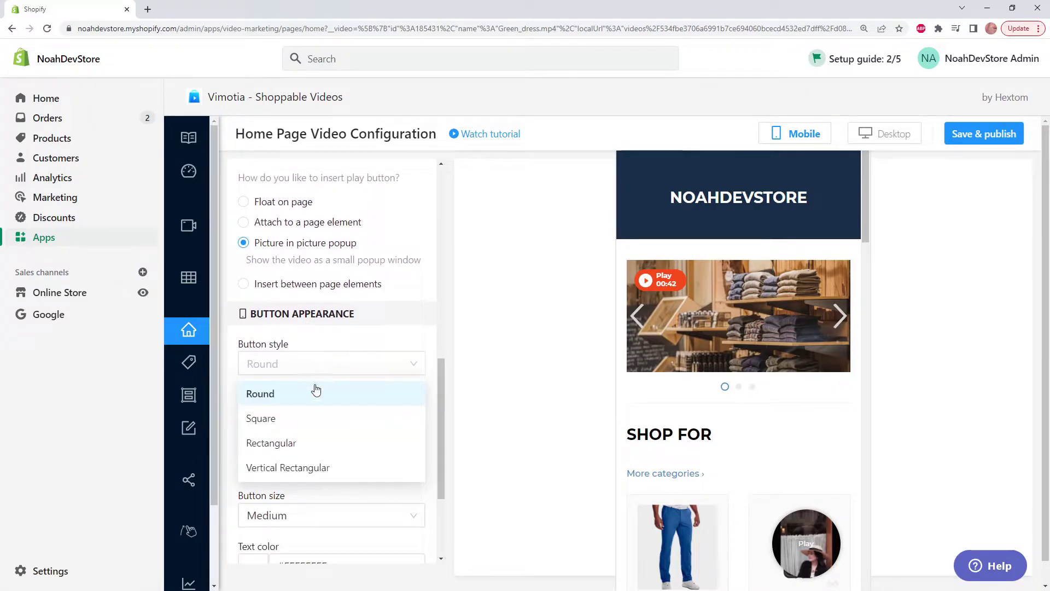
left_click(321, 428)
left_click(314, 362)
left_click(330, 393)
Try the Bottom Left position for the second player's mobile popup button and return it to Bottom Right
left_click(368, 413)
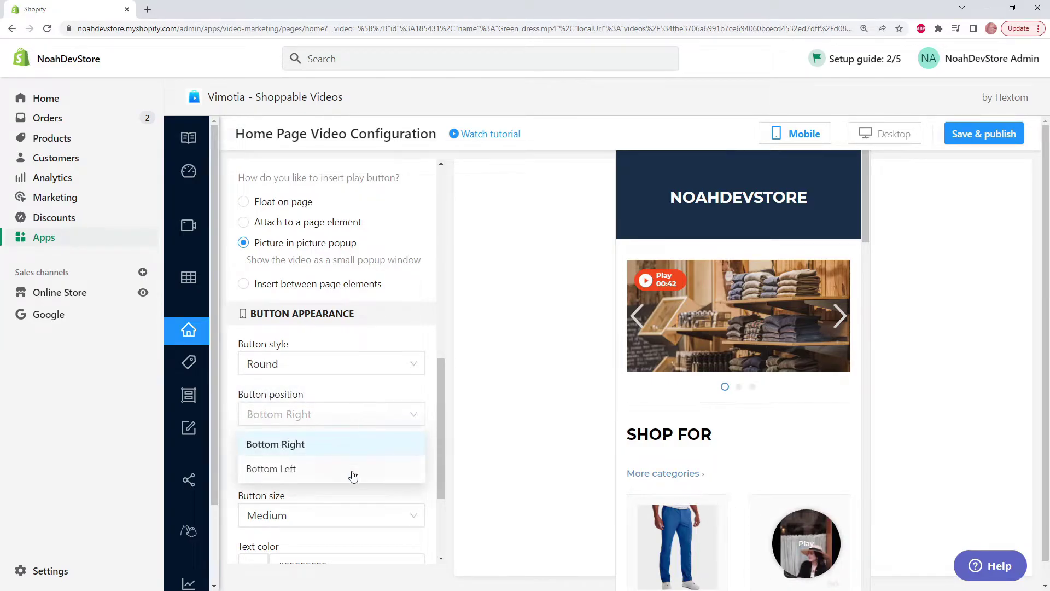
left_click(365, 469)
left_click(352, 414)
left_click(340, 444)
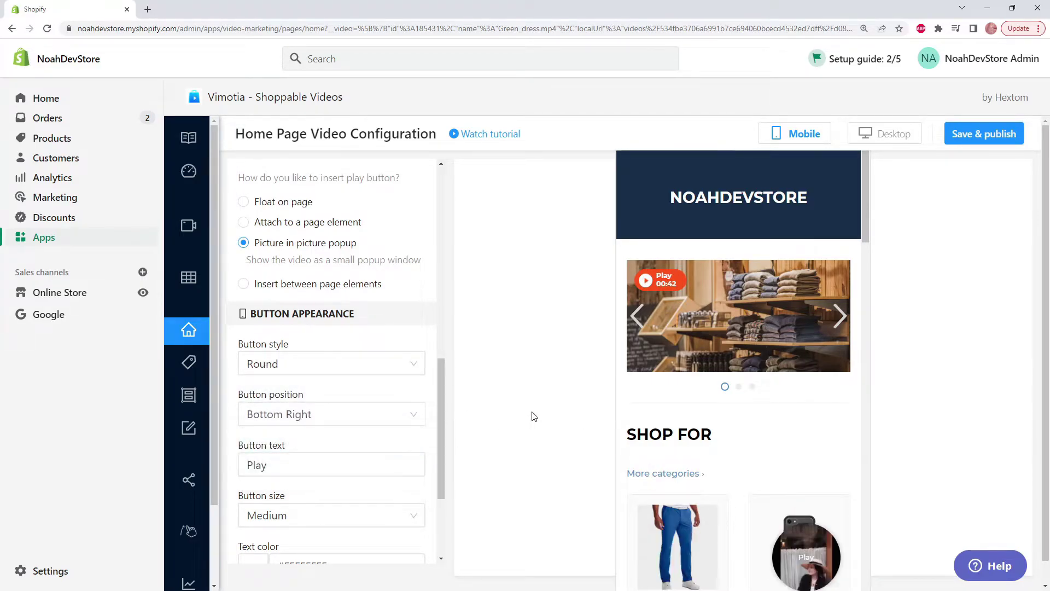
Try the Large size for the second player's mobile popup button and return it to Medium
scroll(329, 411, "down", 1)
double_click(324, 410)
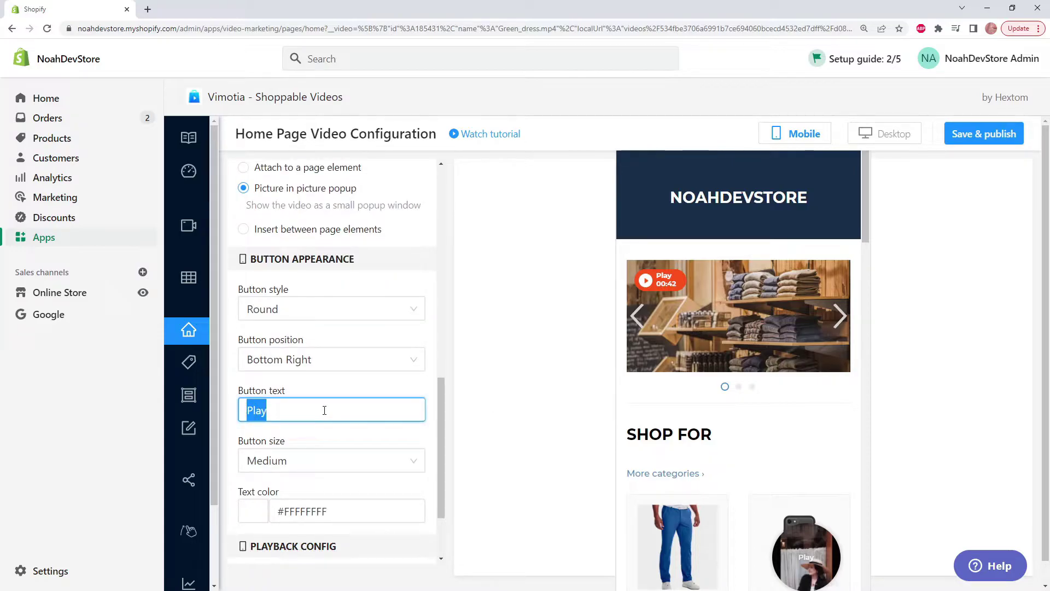
left_click(328, 460)
left_click(339, 538)
left_click(335, 462)
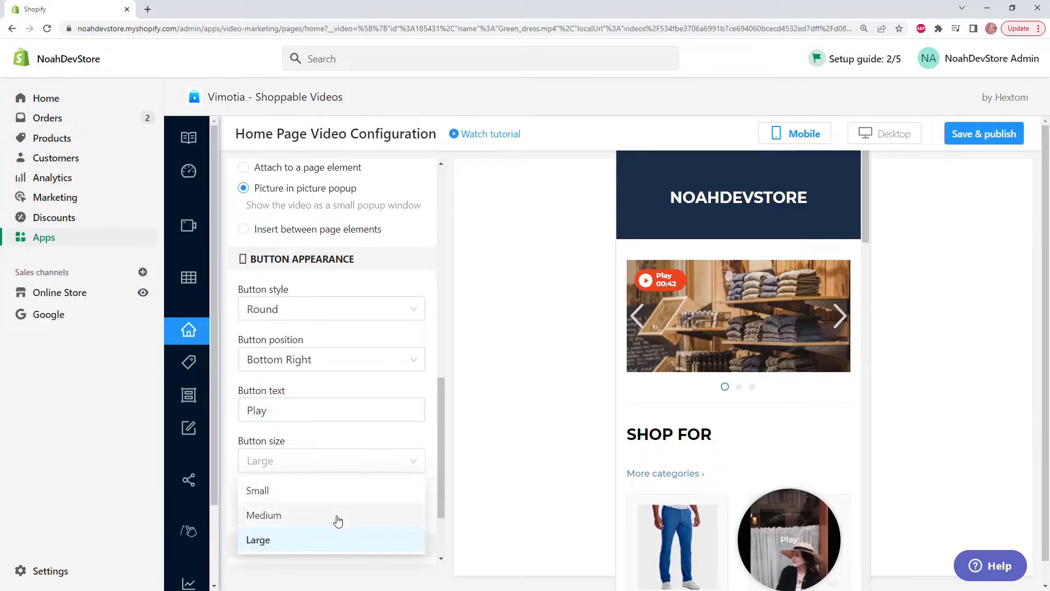
left_click(337, 517)
scroll(376, 415, "down", 2)
left_click(367, 409)
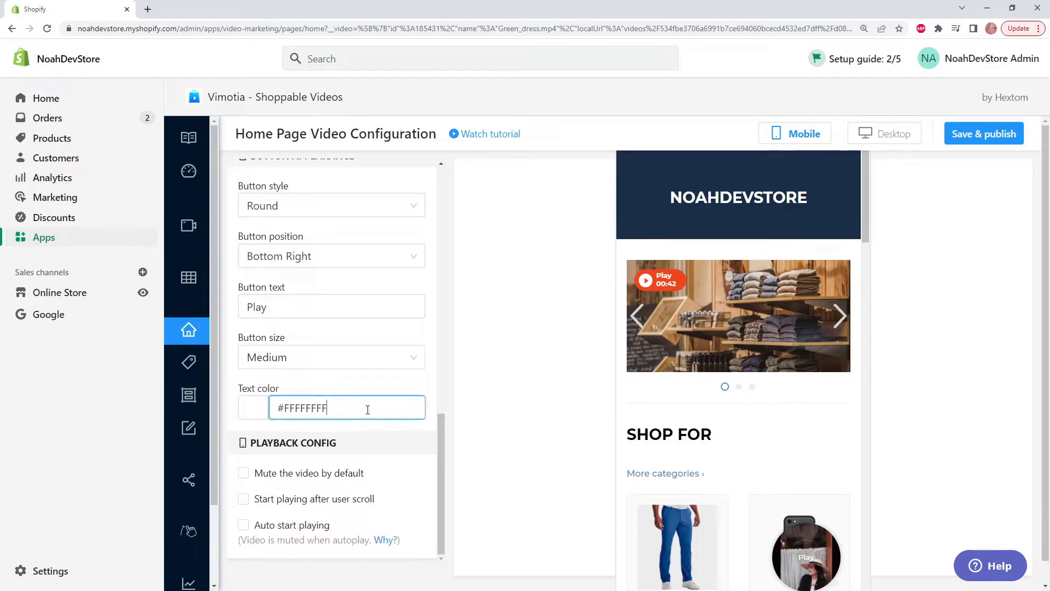
Search the store's products for "sun" and link the Sun Hat product to the Sun_hat.mp4 player
scroll(378, 421, "up", 10)
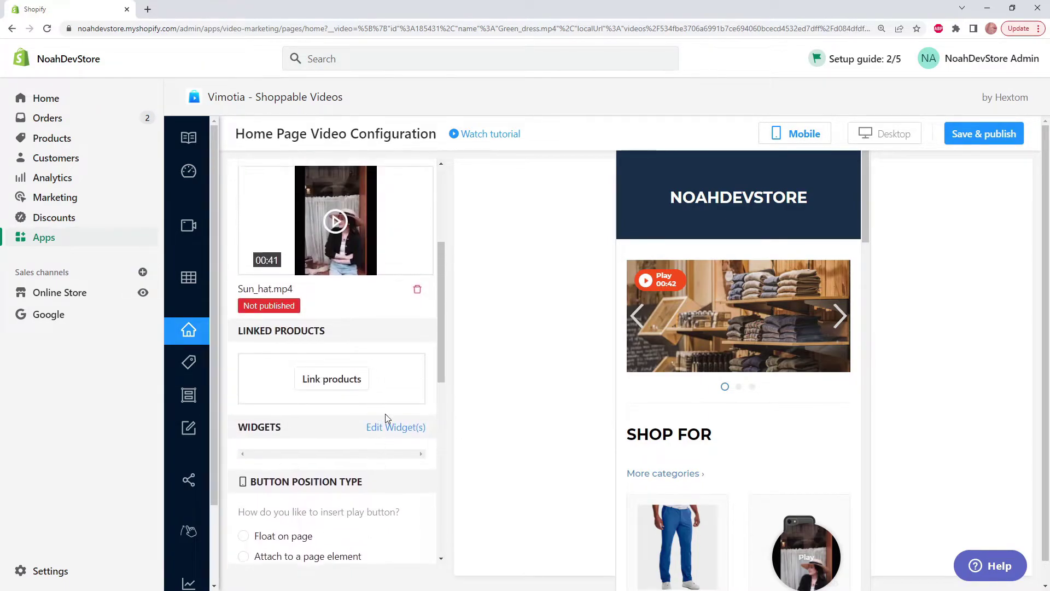
left_click(347, 386)
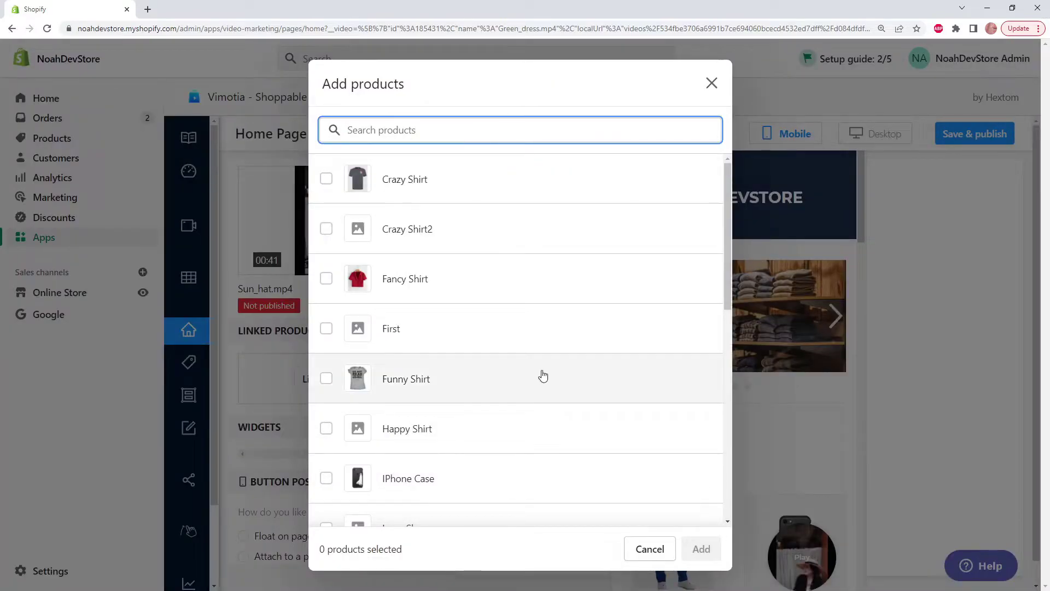
type("sun")
left_click(326, 340)
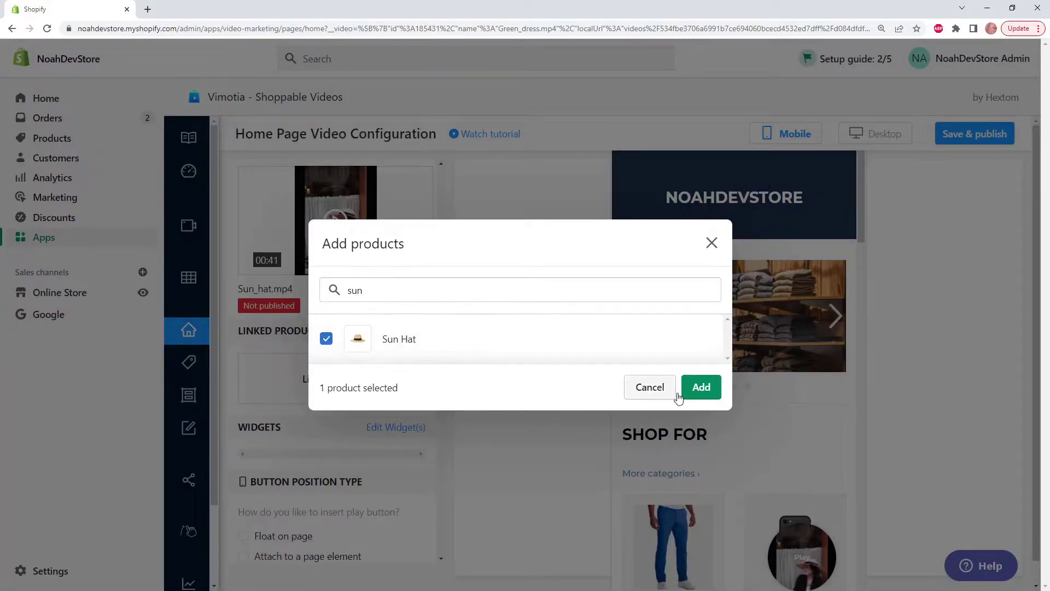
left_click(701, 387)
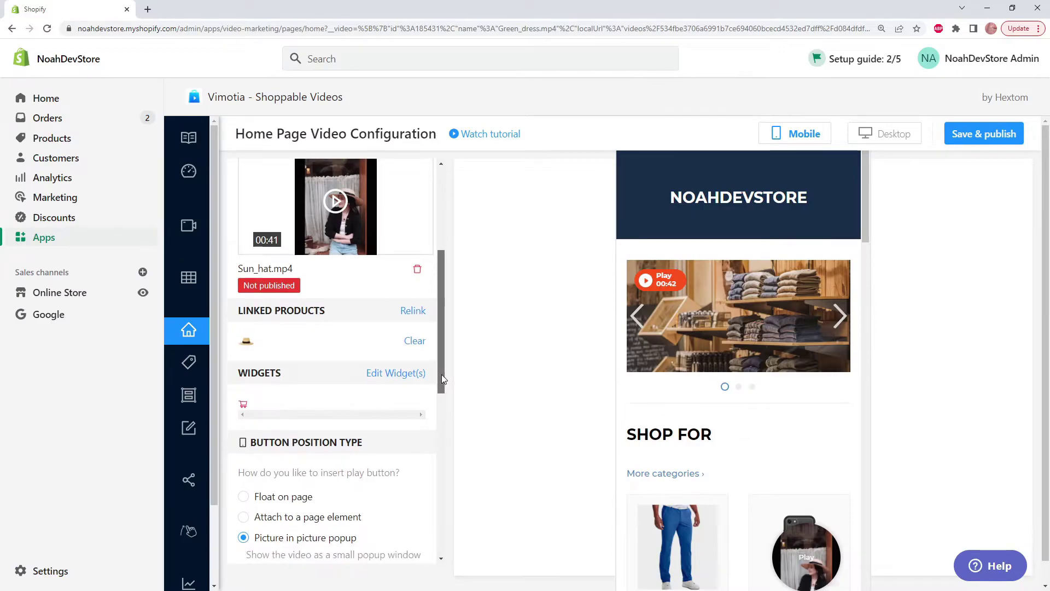
Open the widget editor for Sun_hat.mp4 and try disabling the add-to-cart widget, leaving it enabled
left_click(394, 373)
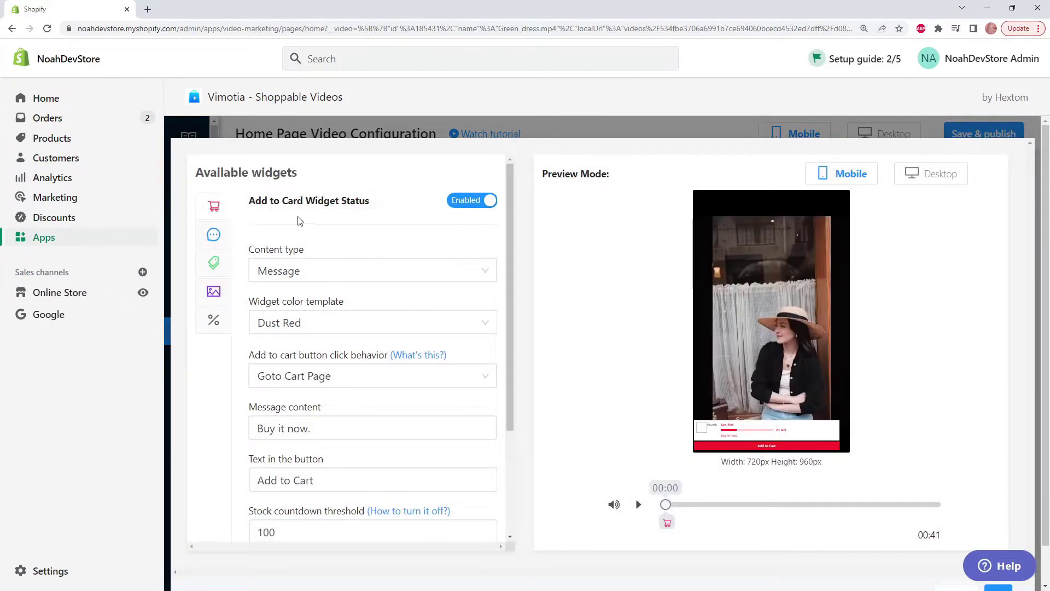
left_click(365, 214)
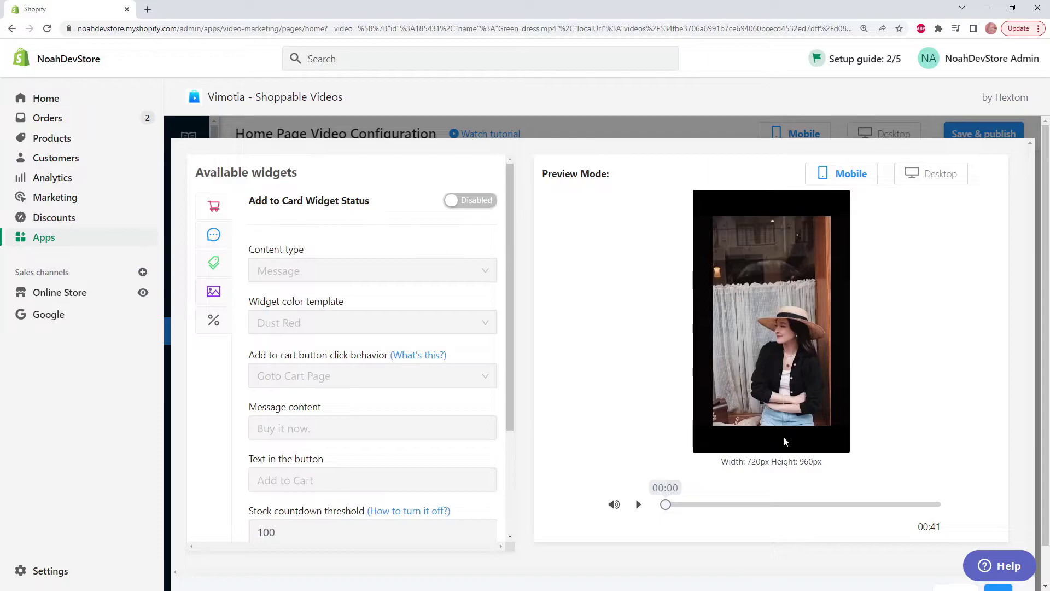
left_click(464, 211)
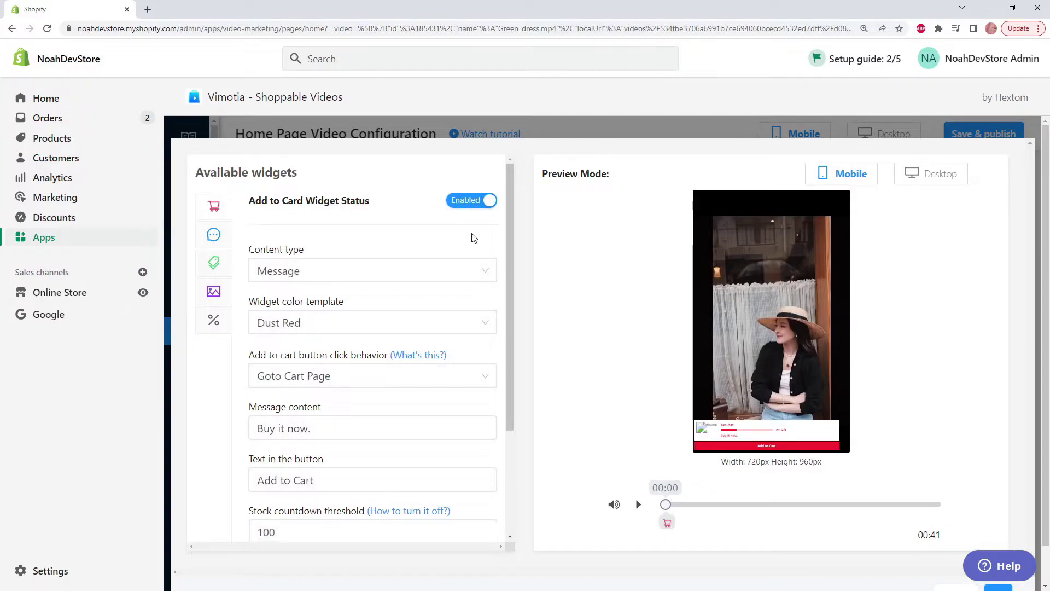
Try the Countdown Timer content type for the add-to-cart widget and return it to Message
left_click(328, 427)
triple_click(280, 428)
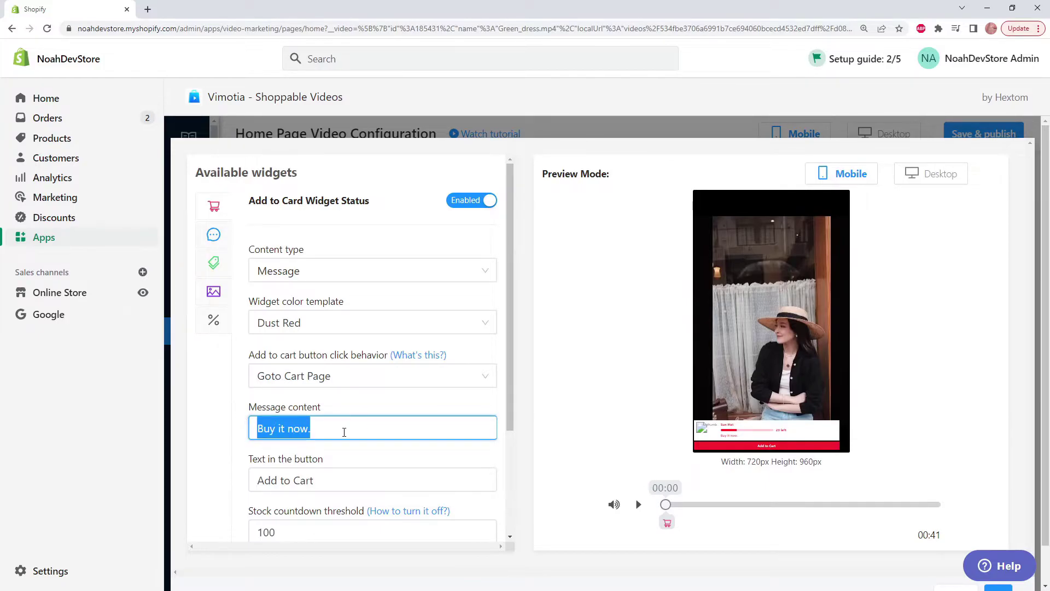
left_click(339, 270)
left_click(333, 323)
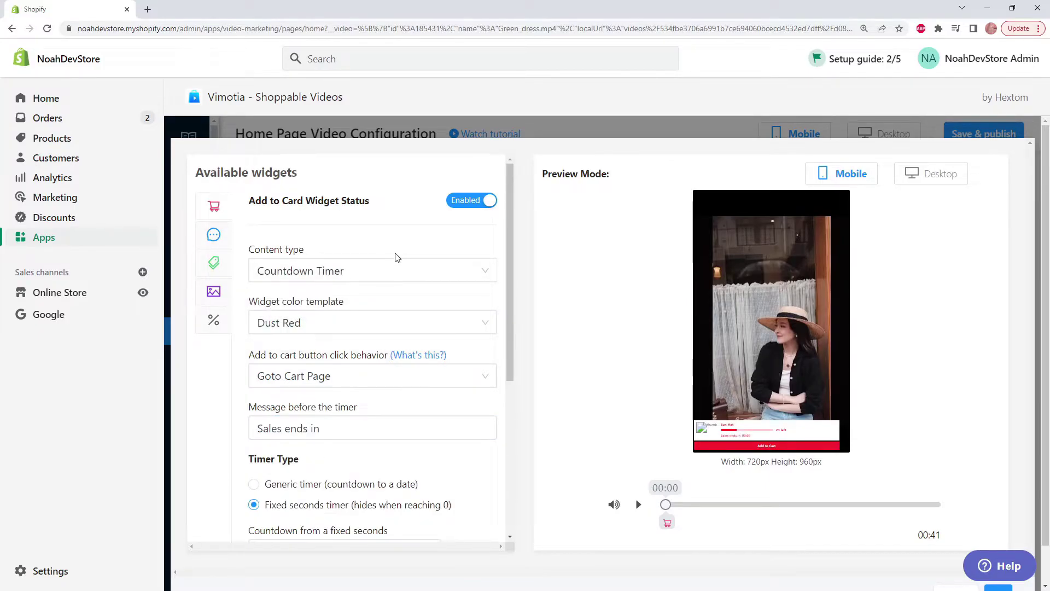
left_click(391, 271)
left_click(370, 298)
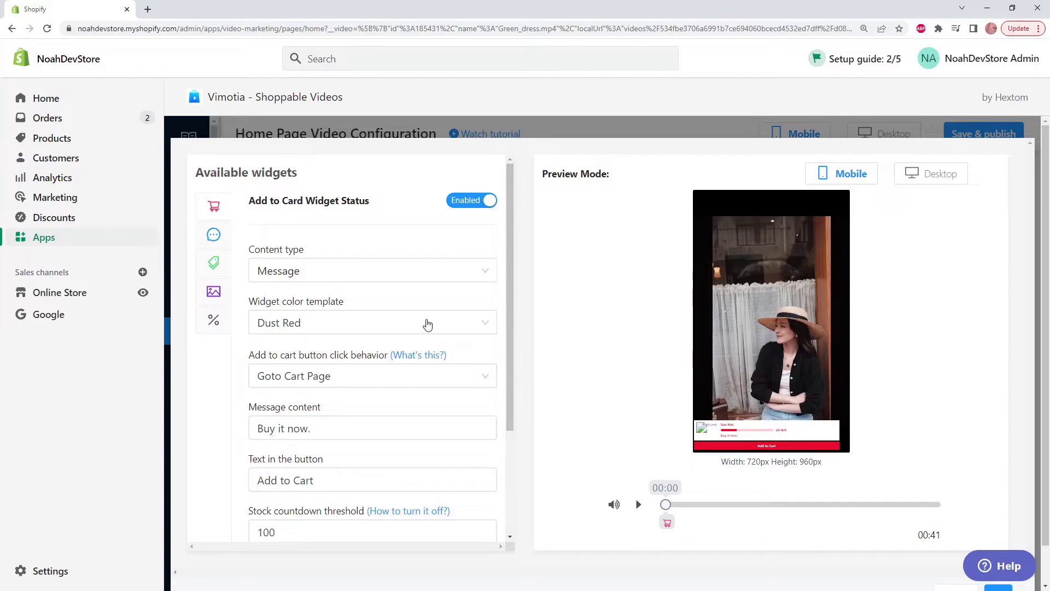
Set the add-to-cart widget's color template to Pink and review its message content and button text
left_click(427, 325)
left_click(382, 376)
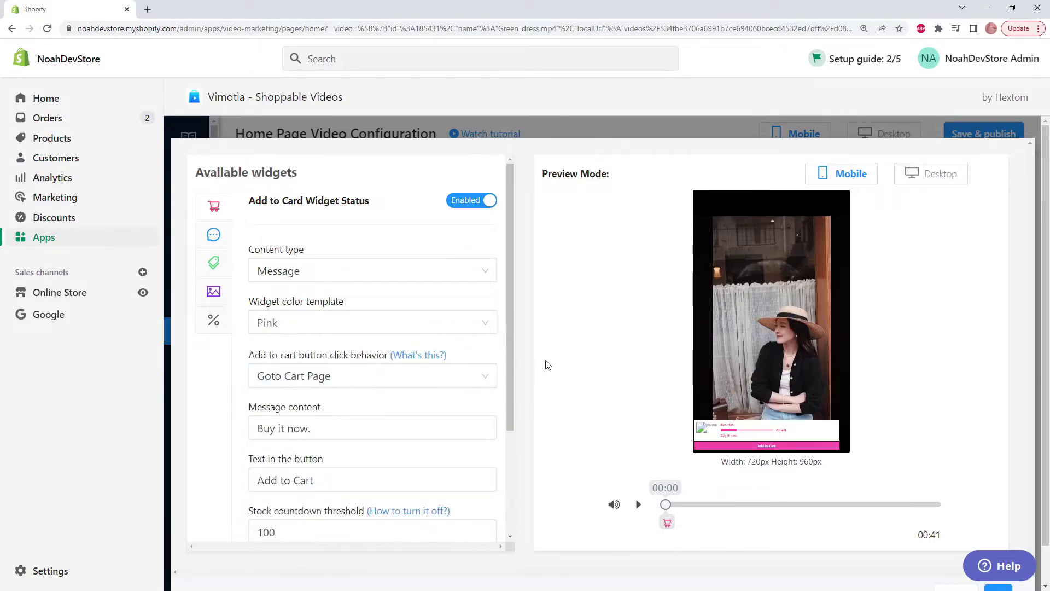
scroll(372, 328, "down", 1)
left_click_drag(355, 300, 335, 302)
left_click(371, 305)
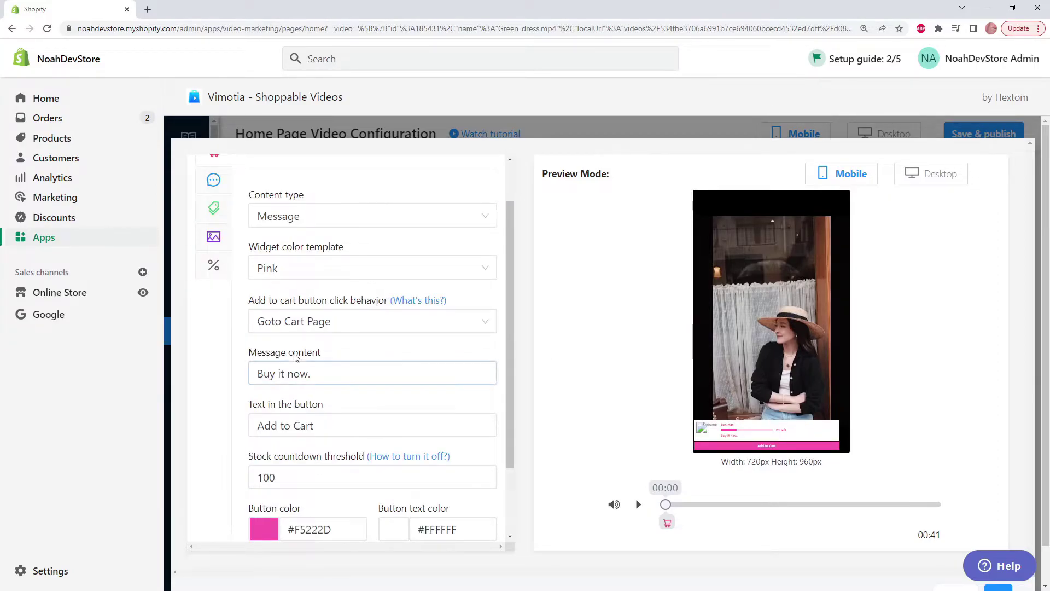
scroll(351, 333, "down", 1)
left_click(335, 370)
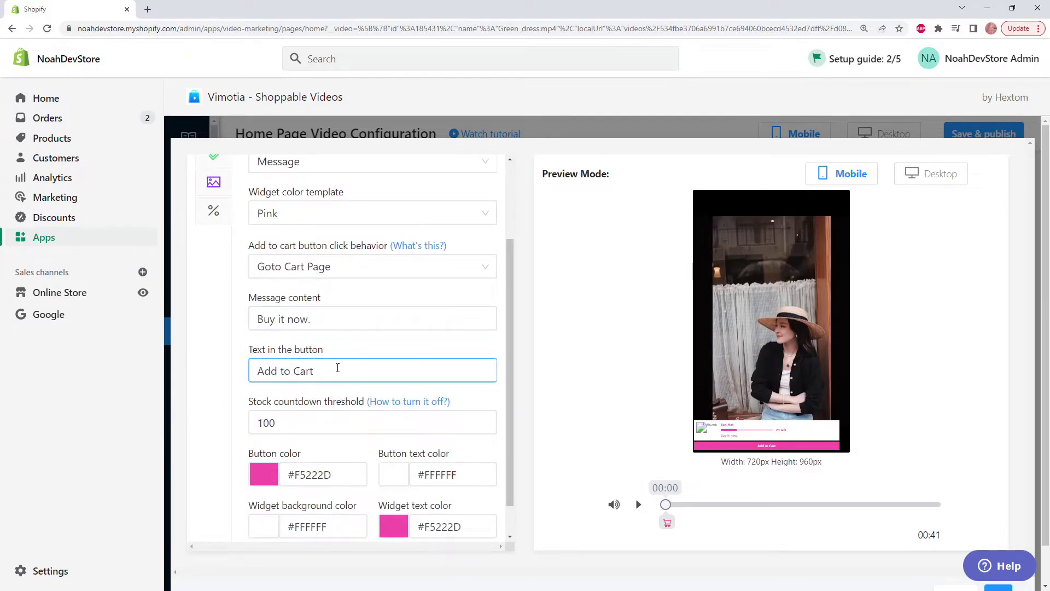
triple_click(343, 376)
left_click(386, 375)
Set the add-to-cart widget's stock countdown threshold to 0
left_click_drag(253, 404, 363, 404)
left_click(284, 401)
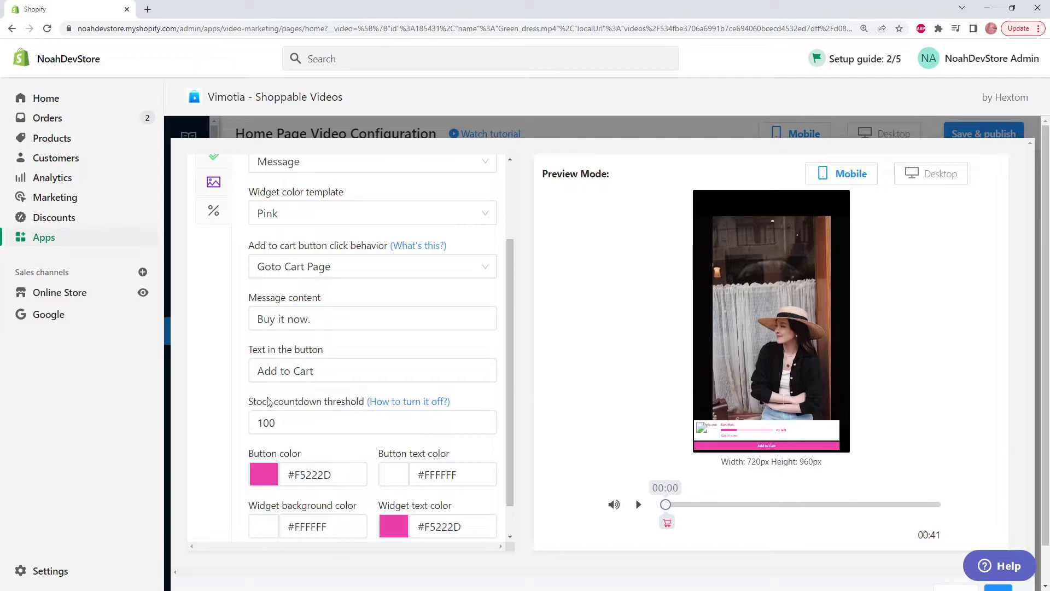
left_click_drag(247, 401, 350, 402)
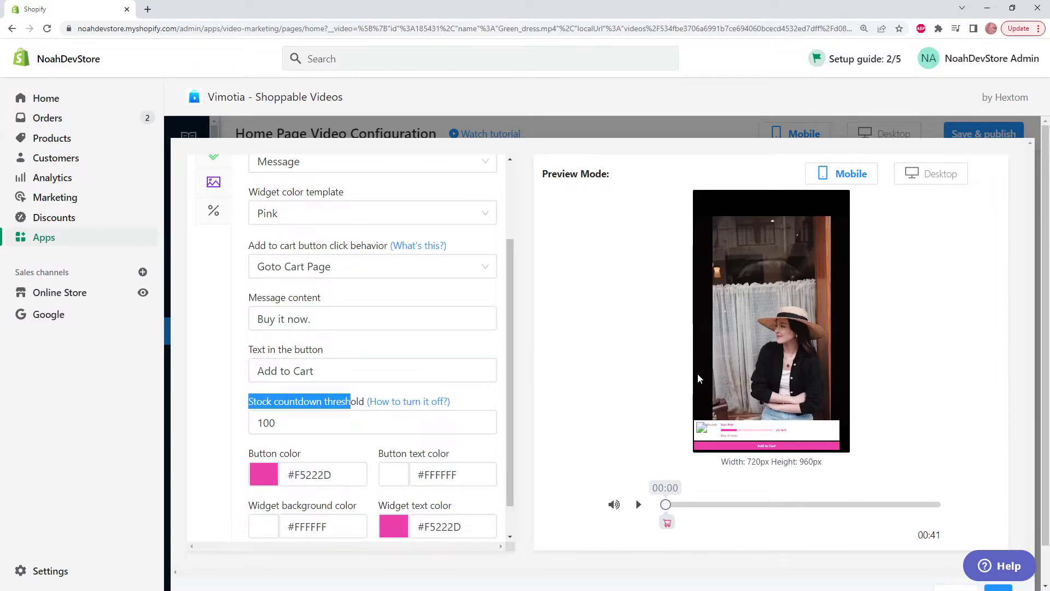
left_click(264, 422)
double_click(266, 423)
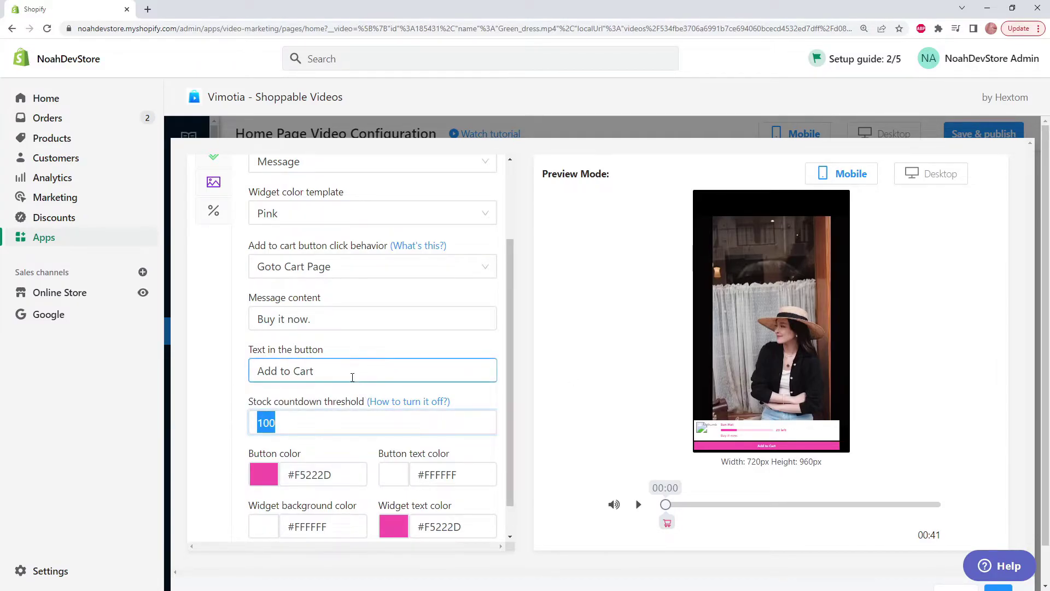
type("0")
scroll(247, 378, "down", 3)
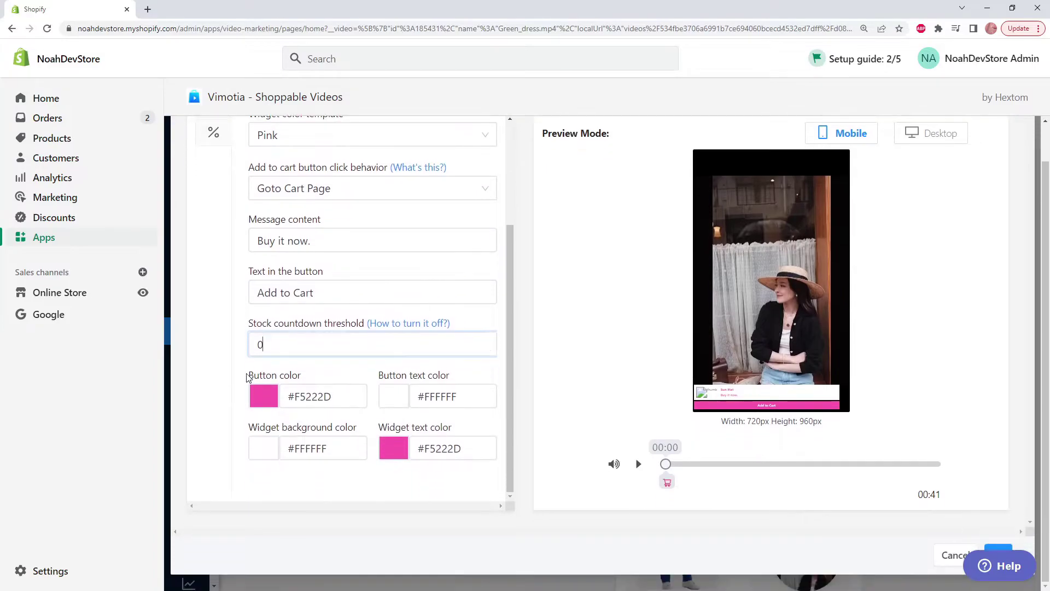
Enable the Discount Popup widget for Sun_hat.mp4 and read the description of its discount offering
scroll(392, 322, "up", 5)
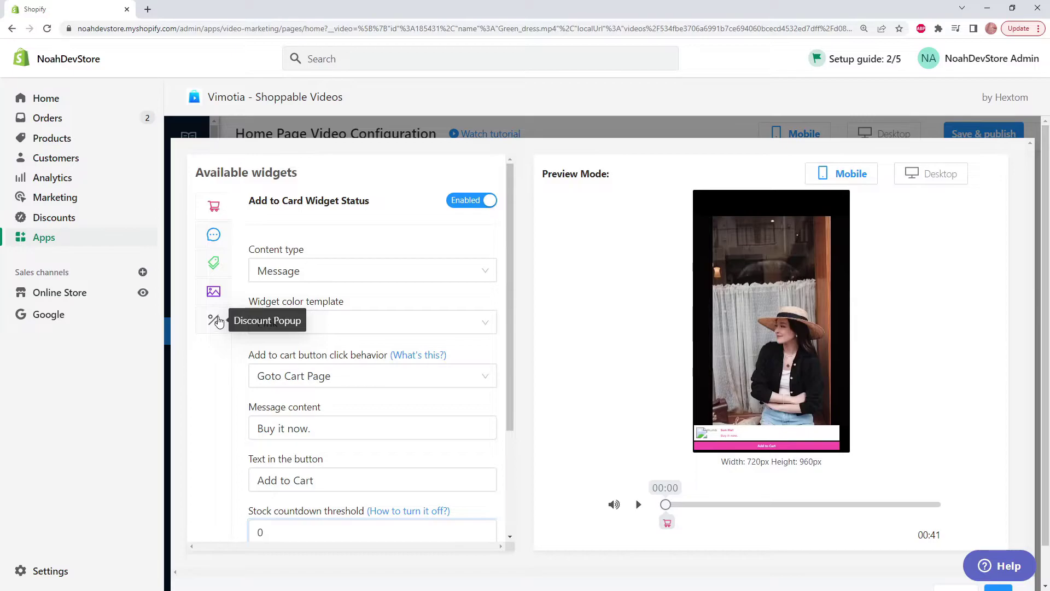
left_click(217, 324)
left_click(466, 203)
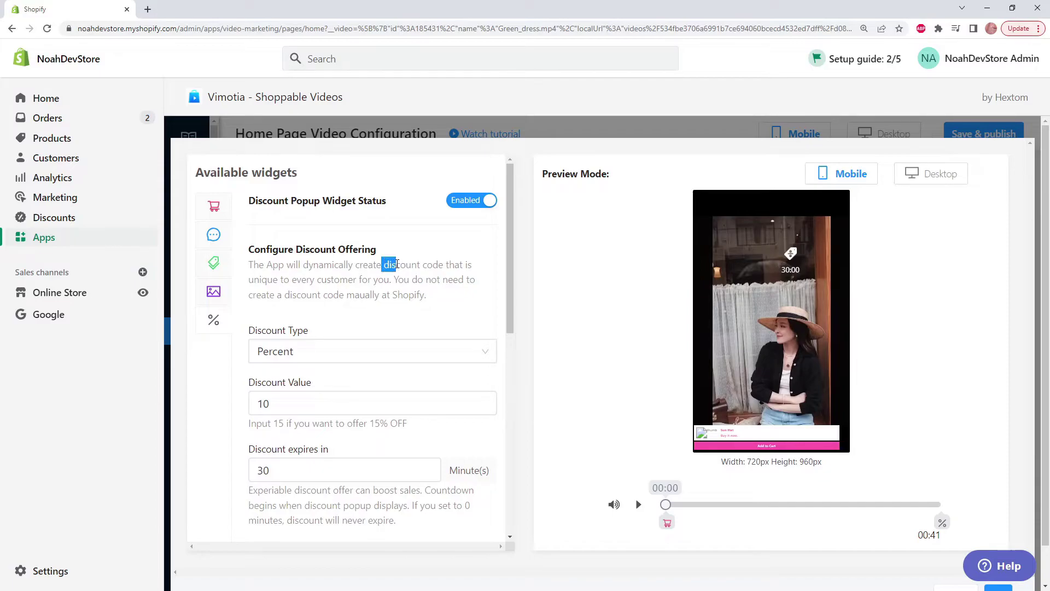
left_click_drag(394, 264, 445, 266)
left_click(360, 284)
Try another discount type for the Discount Popup and return it to Percent
scroll(328, 293, "down", 1)
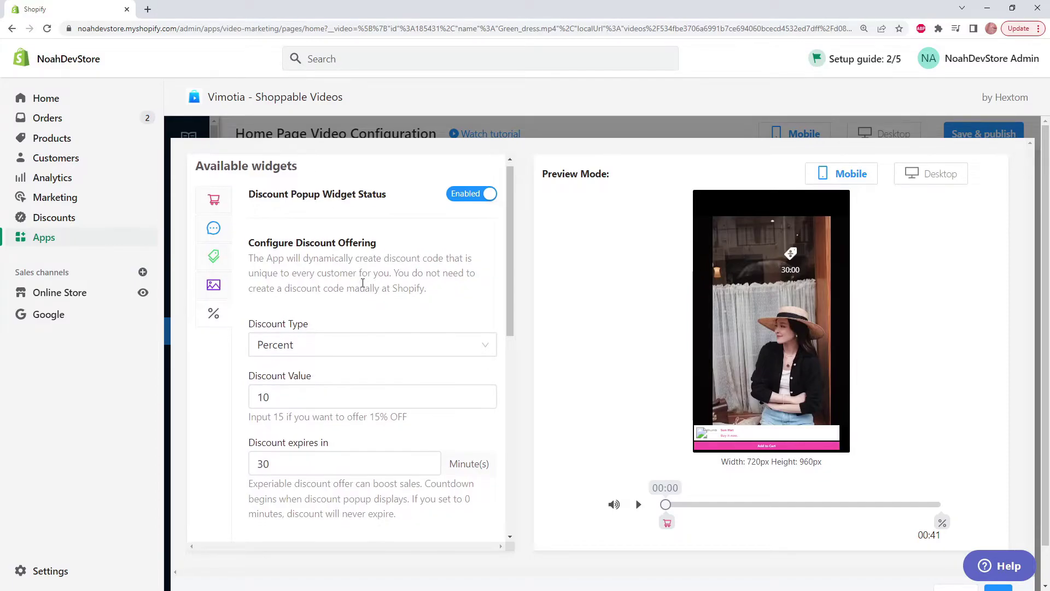
left_click(296, 299)
left_click(312, 347)
left_click(337, 296)
left_click(328, 327)
Try a discount expiry of 0 minutes in the Discount Popup and set it to 15 minutes instead
scroll(444, 262, "down", 2)
double_click(263, 306)
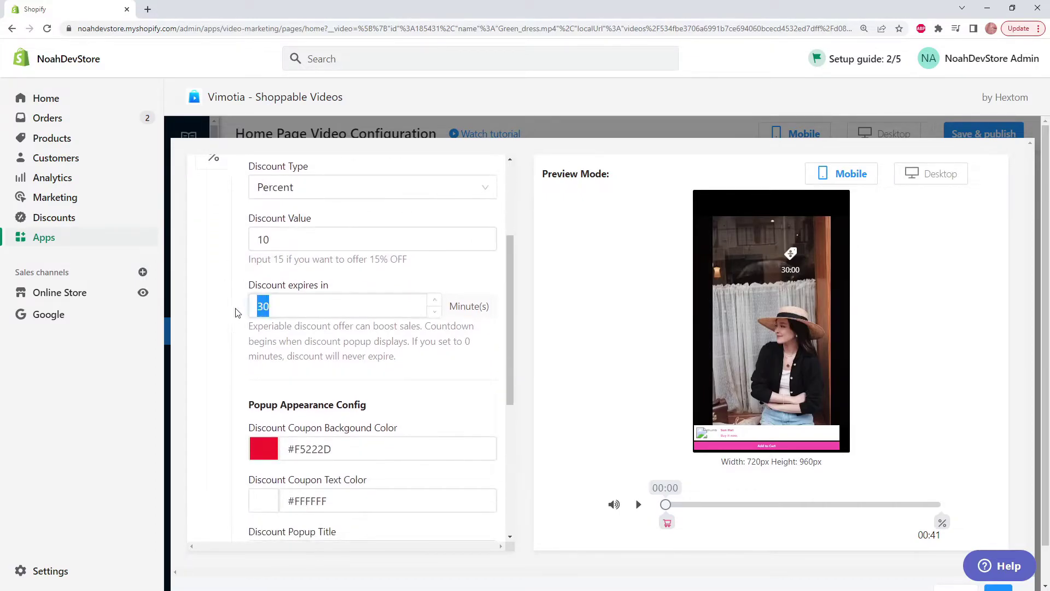
left_click(339, 310)
double_click(282, 306)
left_click(350, 279)
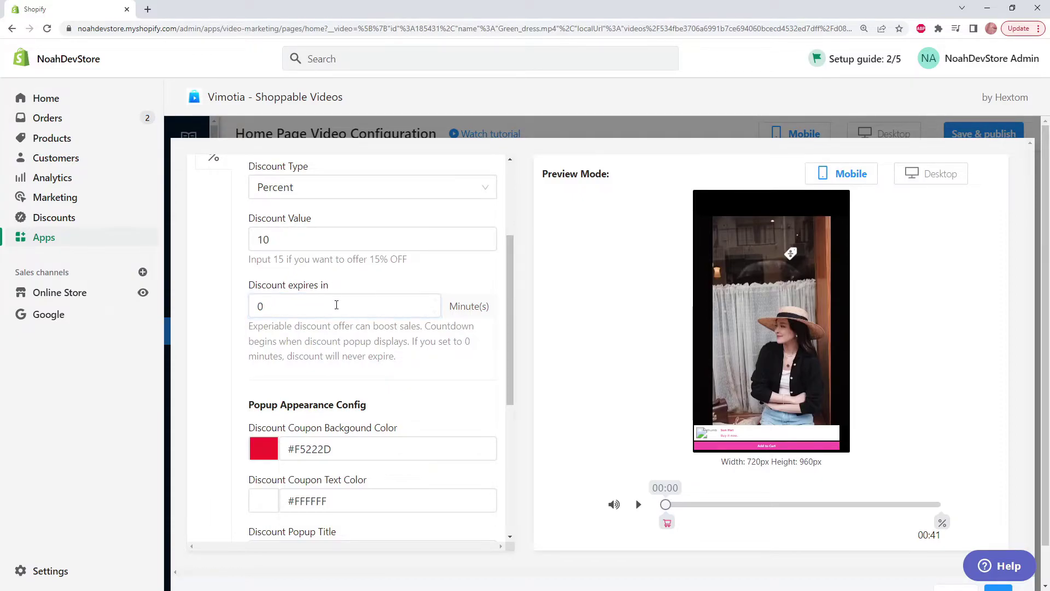
double_click(330, 305)
type("15")
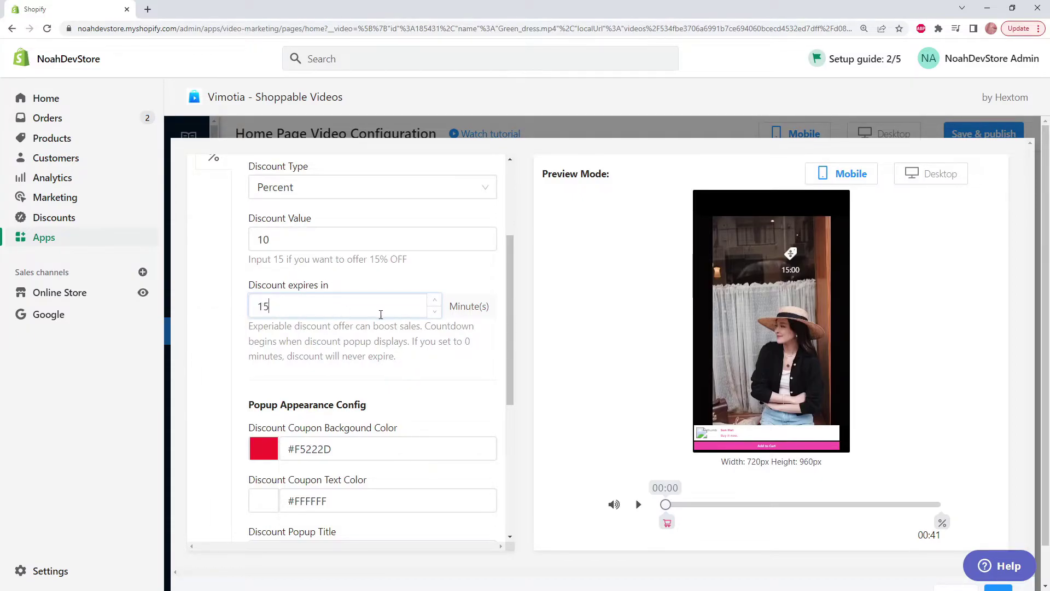
Review the Discount Popup's appearance texts and set its trigger type to Delay
scroll(431, 324, "down", 2)
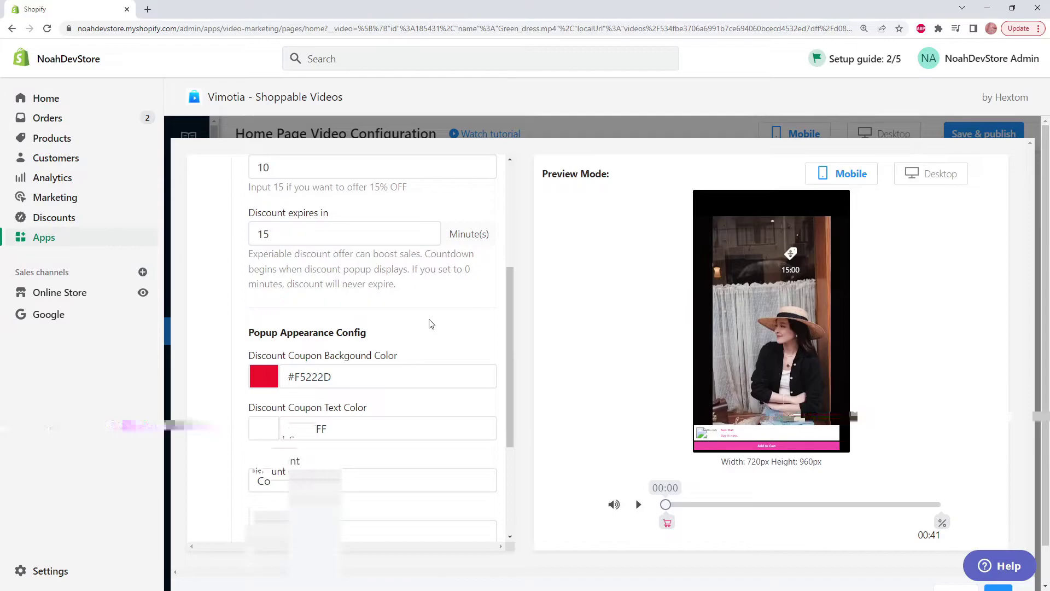
scroll(383, 333, "down", 3)
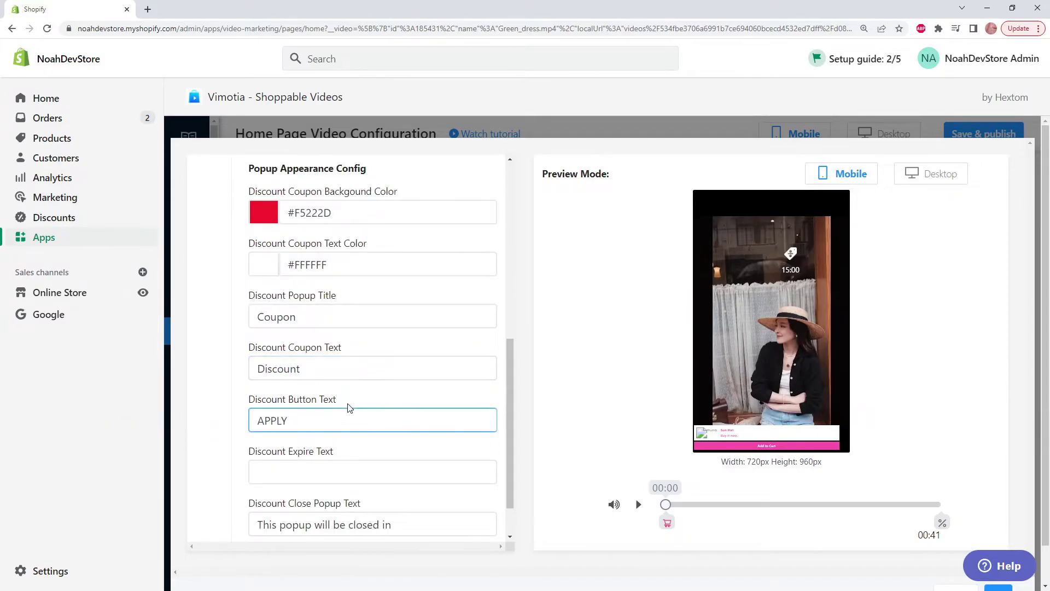
scroll(348, 406, "down", 1)
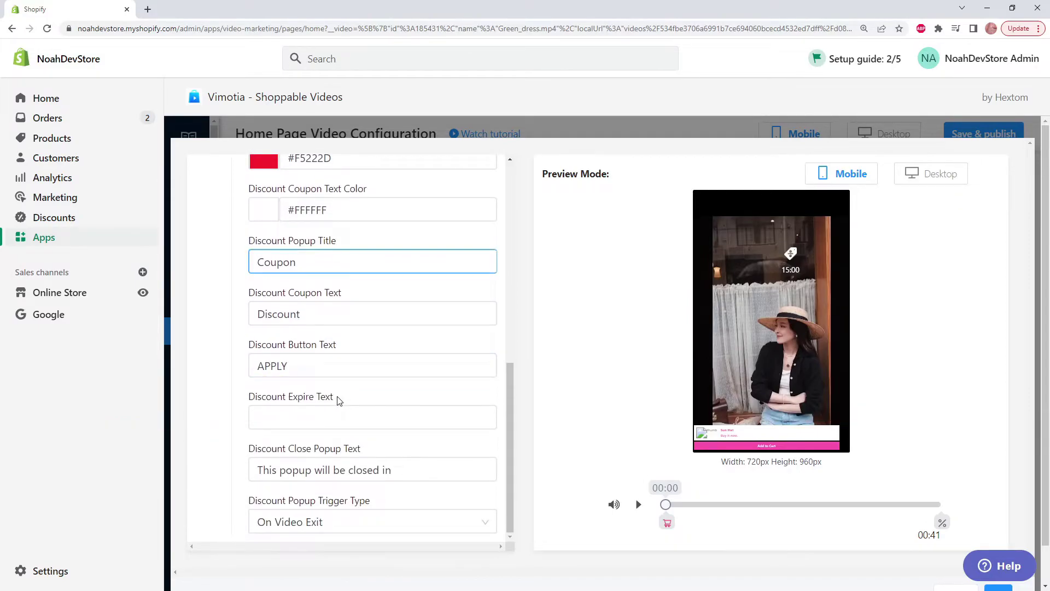
scroll(338, 401, "down", 1)
left_click(367, 413)
left_click(369, 469)
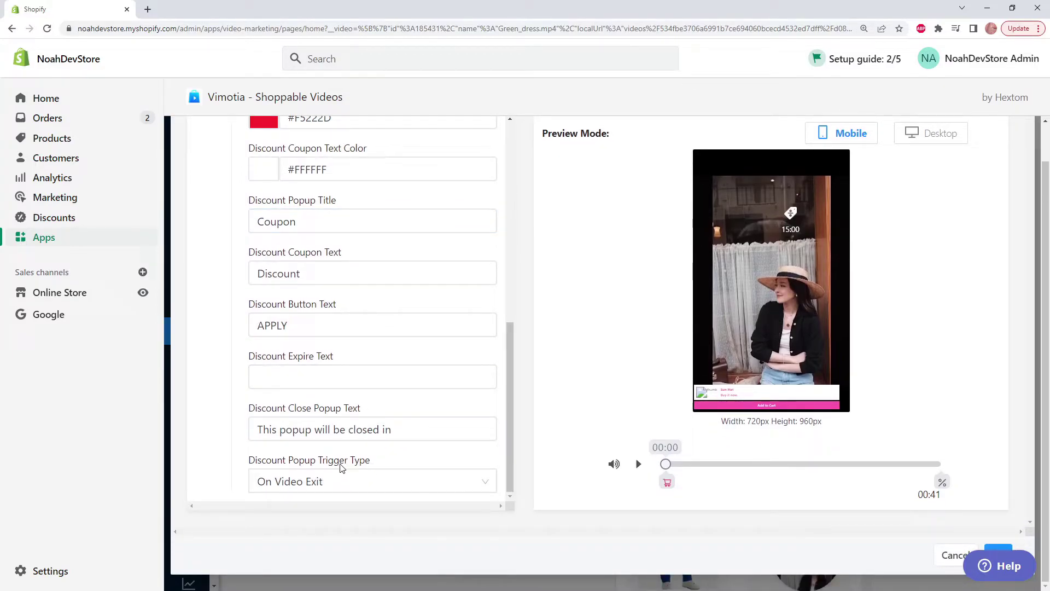
left_click(350, 482)
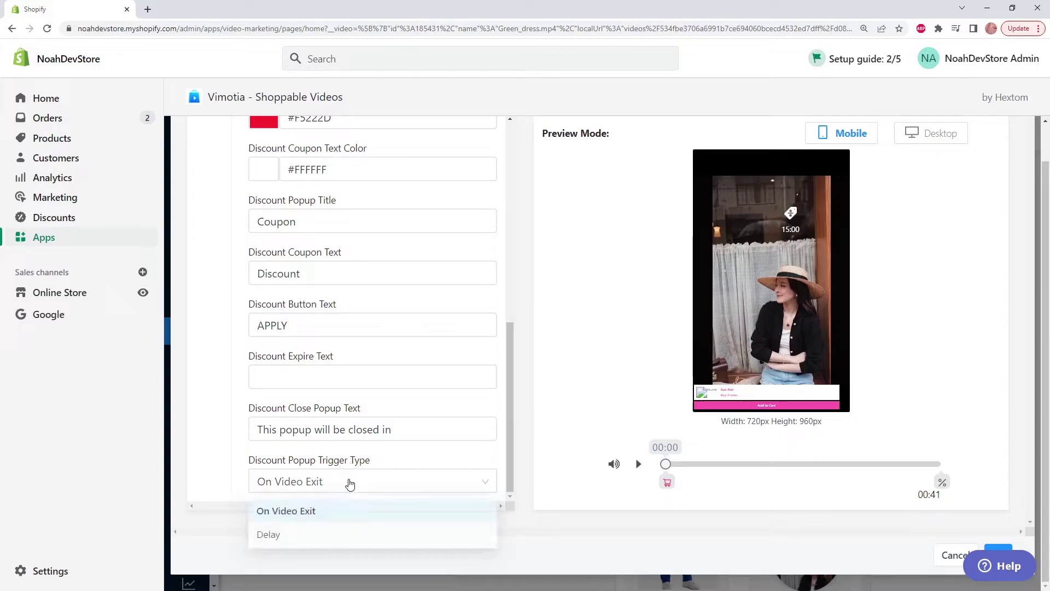
left_click(345, 534)
left_click(359, 486)
scroll(359, 436, "down", 1)
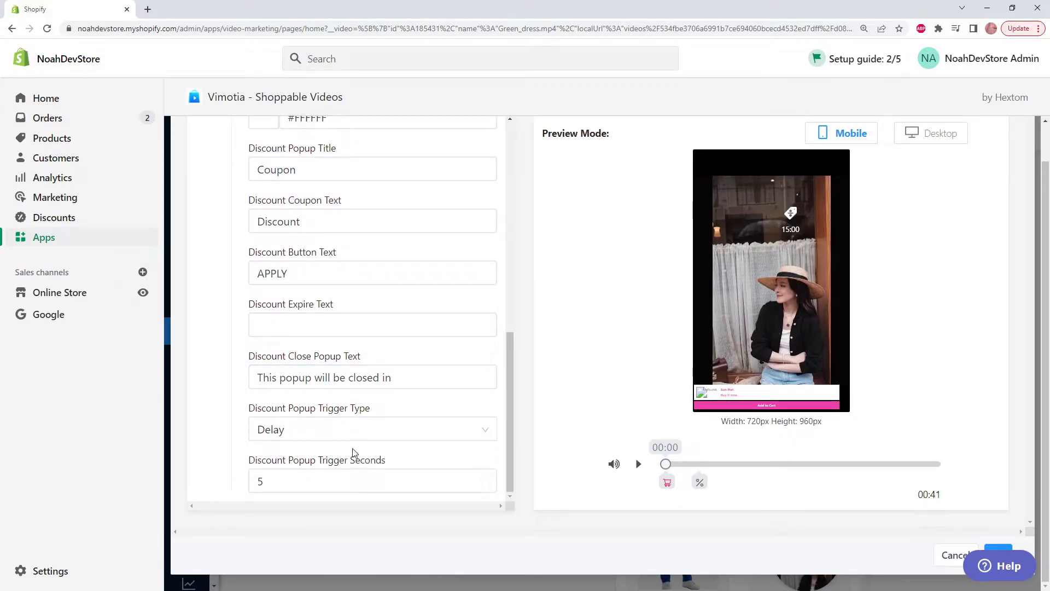
Confirm the widget settings for Sun_hat.mp4 and return to the home page video configuration
scroll(353, 453, "up", 15)
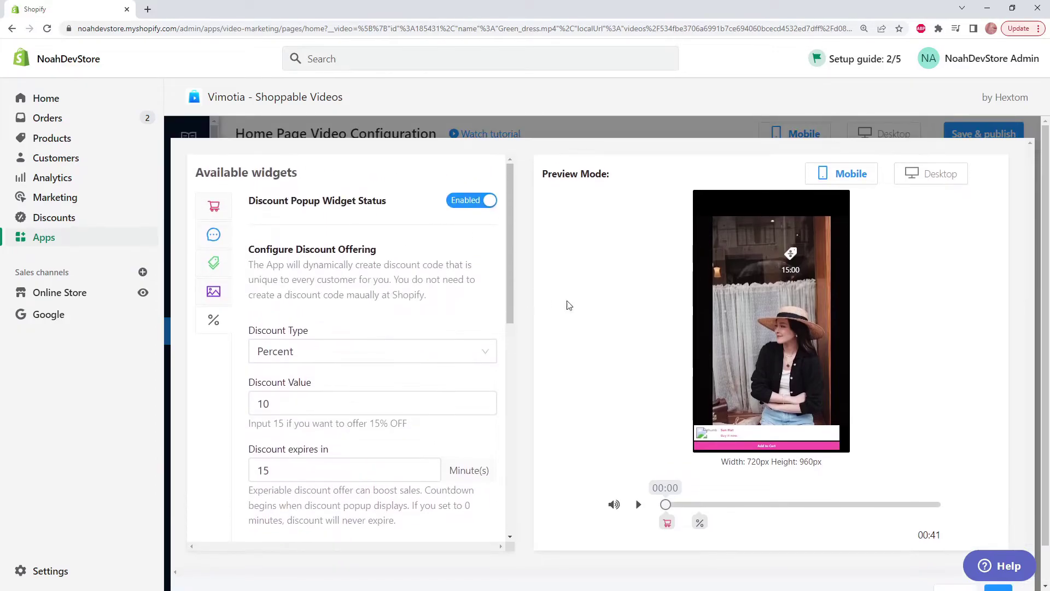
scroll(766, 382, "down", 1)
left_click(999, 547)
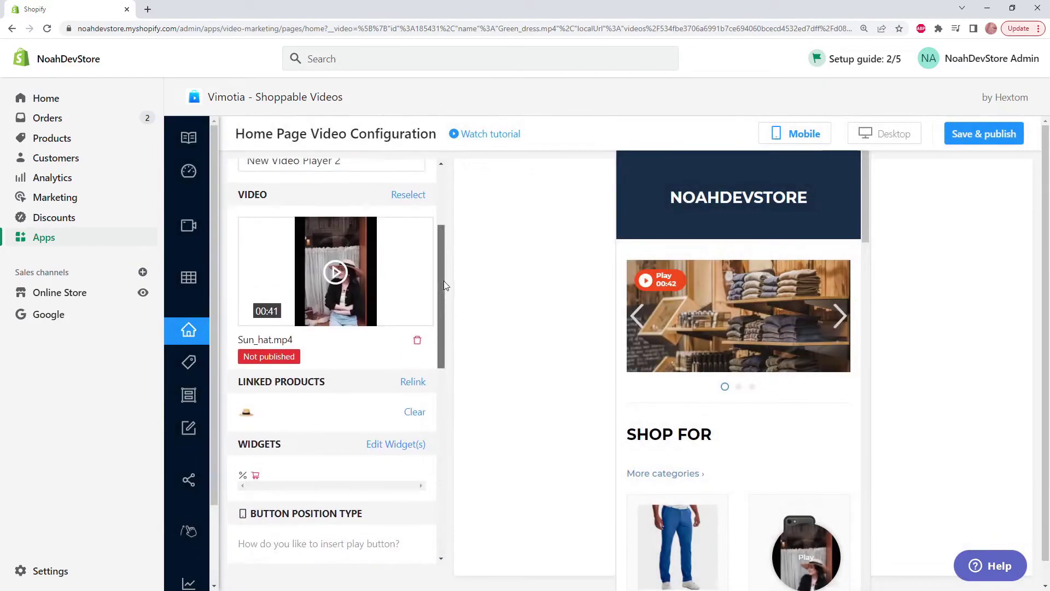
Switch to the desktop layout and set New Video Player 2's button position type to Picture in picture popup
left_click(897, 135)
scroll(382, 329, "up", 3)
scroll(382, 329, "down", 5)
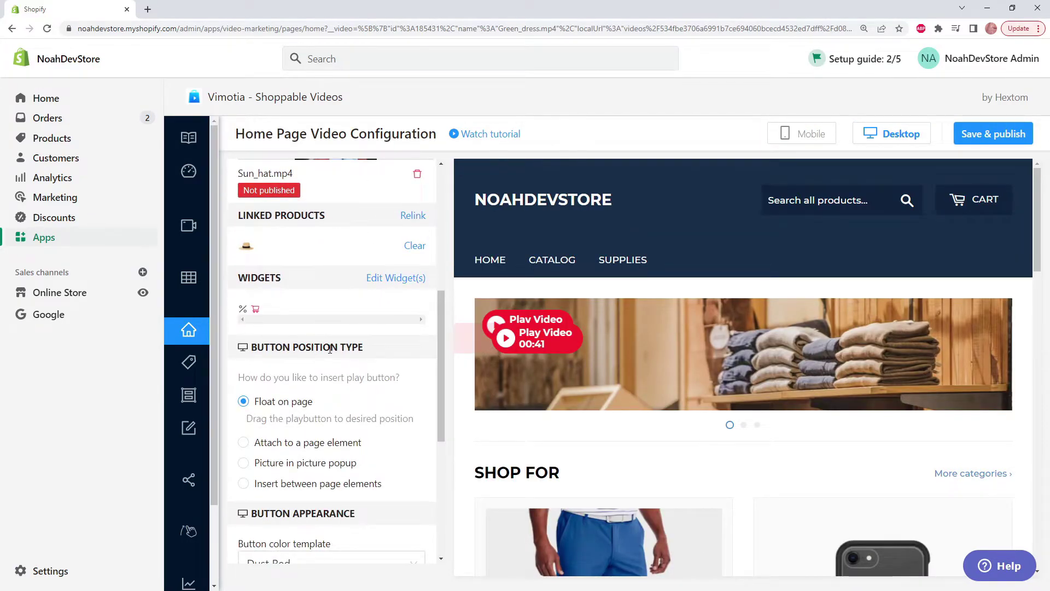
left_click(333, 464)
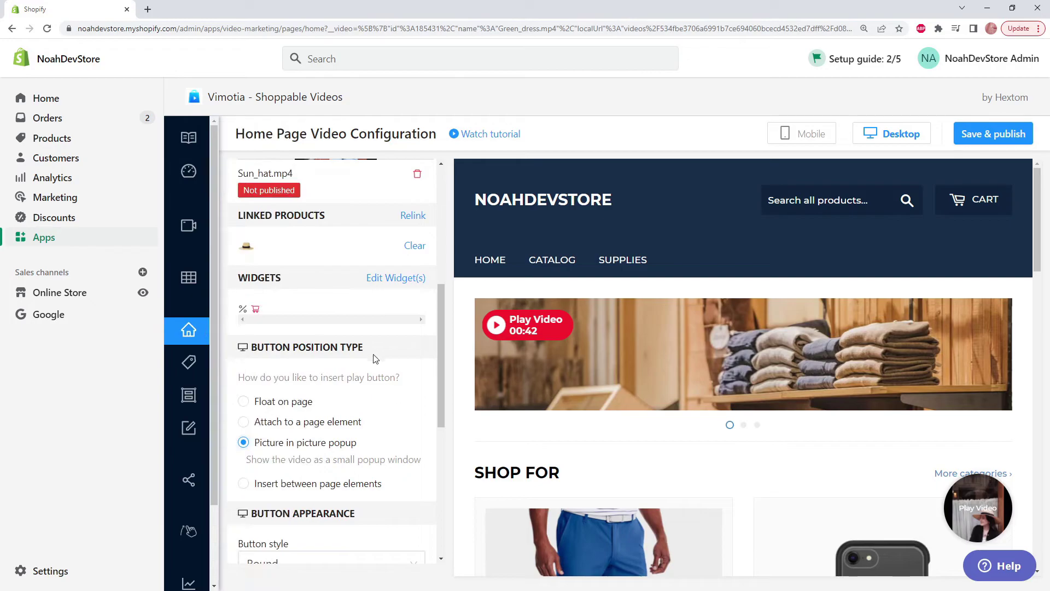
Save and publish the home page video configuration for both mobile and desktop, and open the app's Videos list
scroll(279, 320, "up", 2)
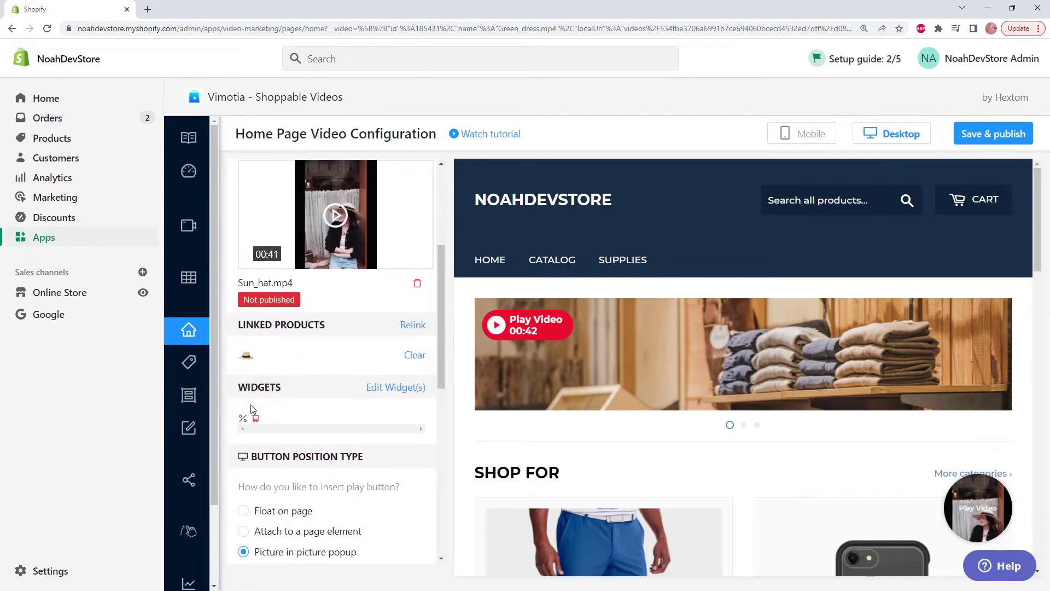
scroll(330, 353, "up", 4)
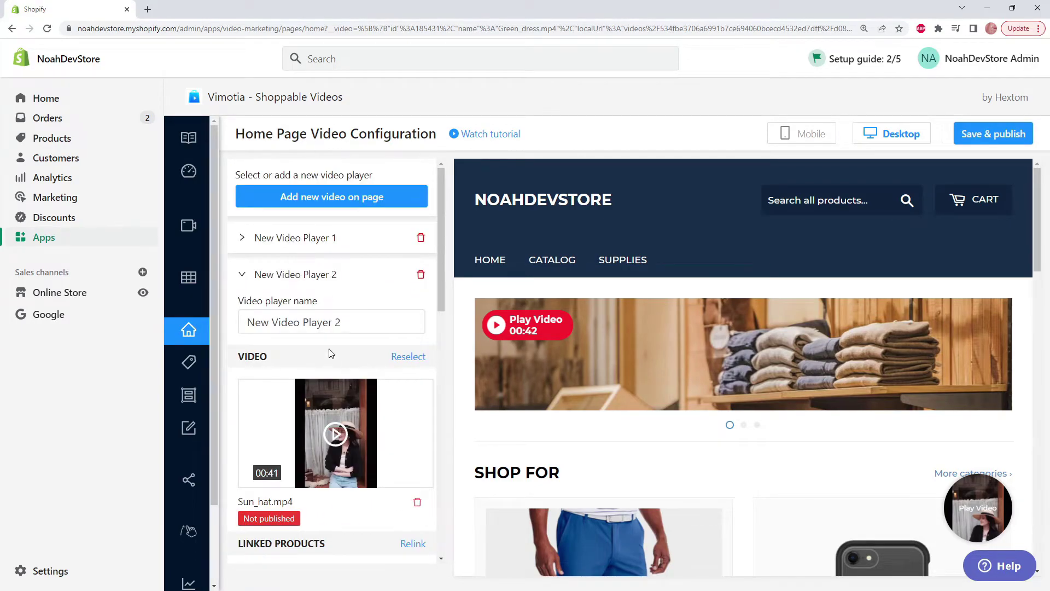
left_click(242, 275)
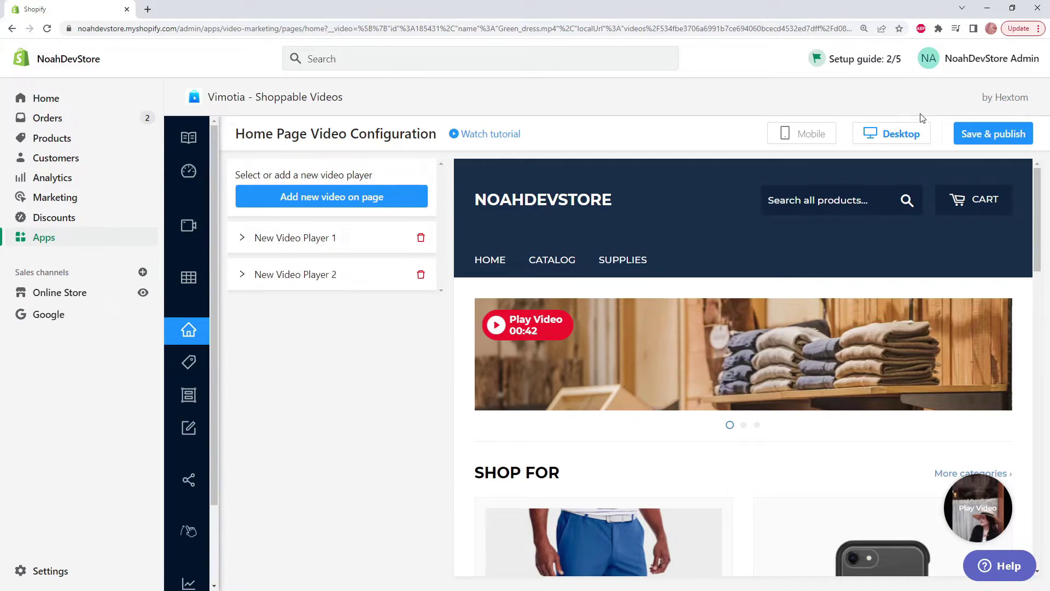
left_click(976, 138)
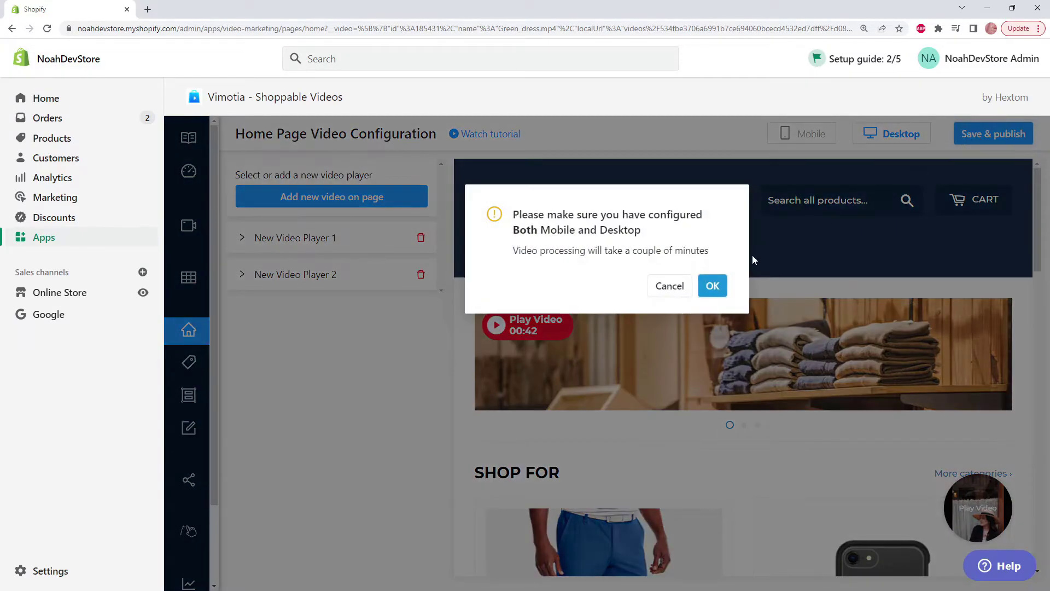
left_click(722, 285)
left_click(218, 229)
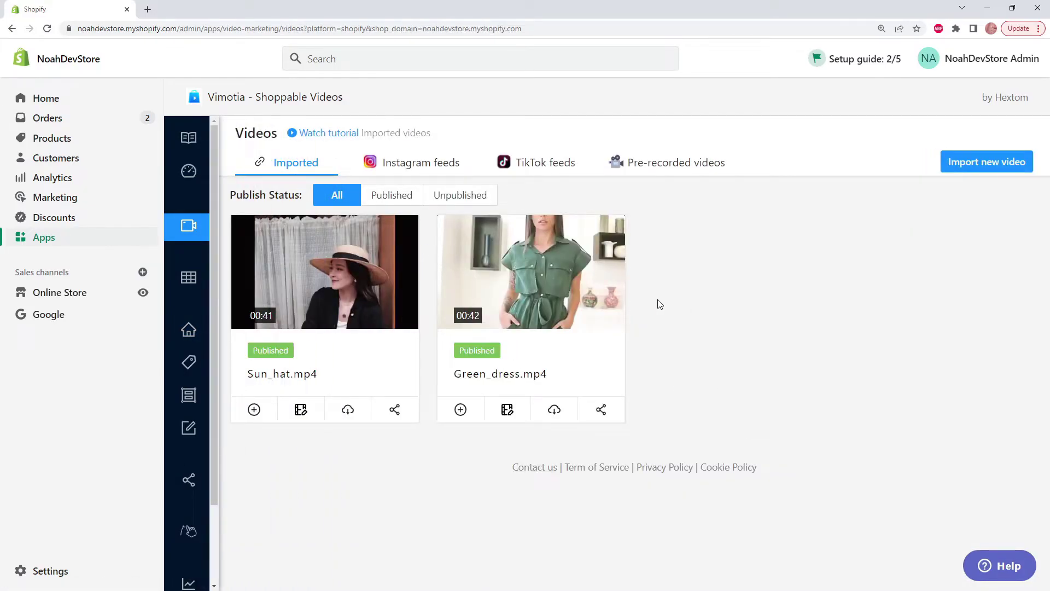
Test the Green_dress.mp4 play button on the live store's home page by changing slides and playing its video
left_click(143, 292)
scroll(805, 284, "up", 1)
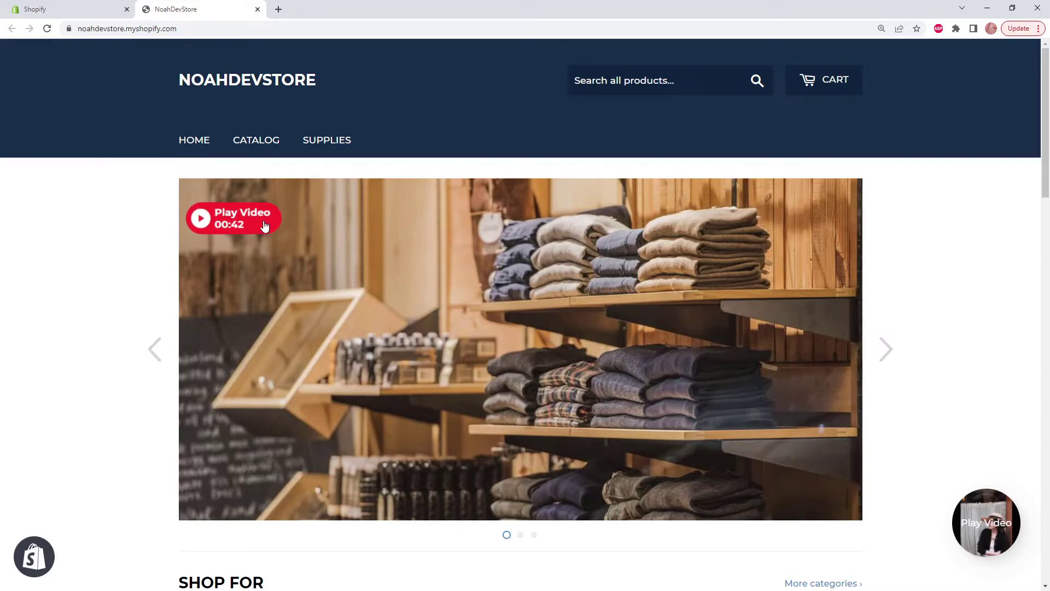
left_click(885, 353)
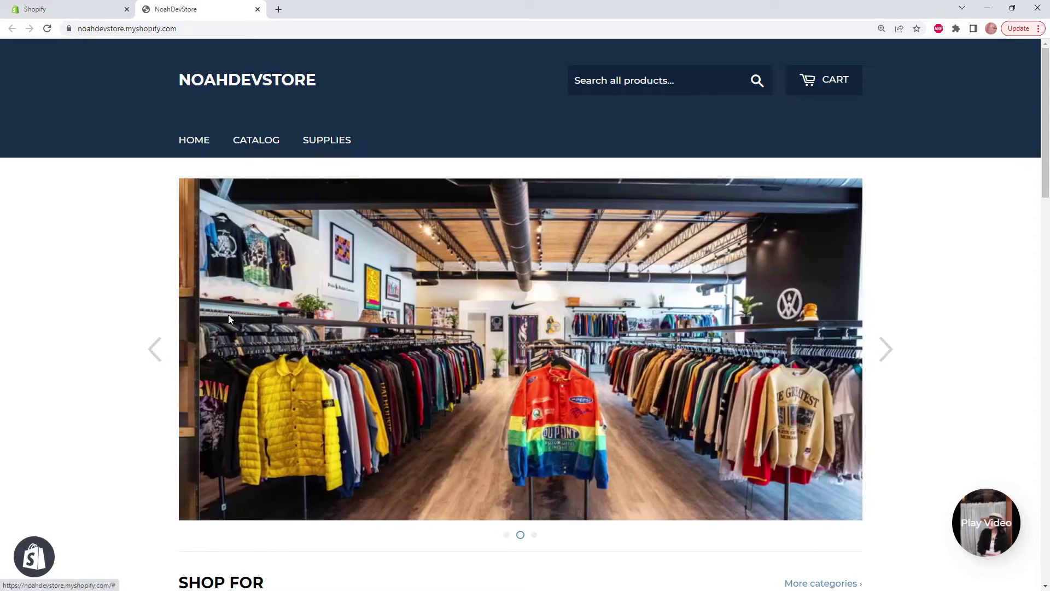
left_click(159, 354)
left_click(884, 352)
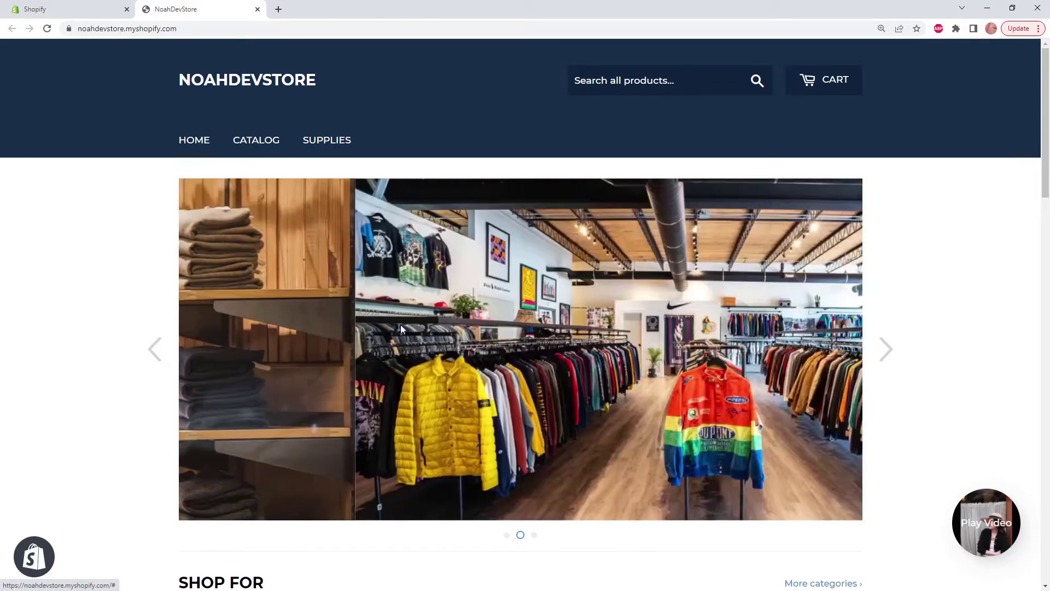
left_click(164, 353)
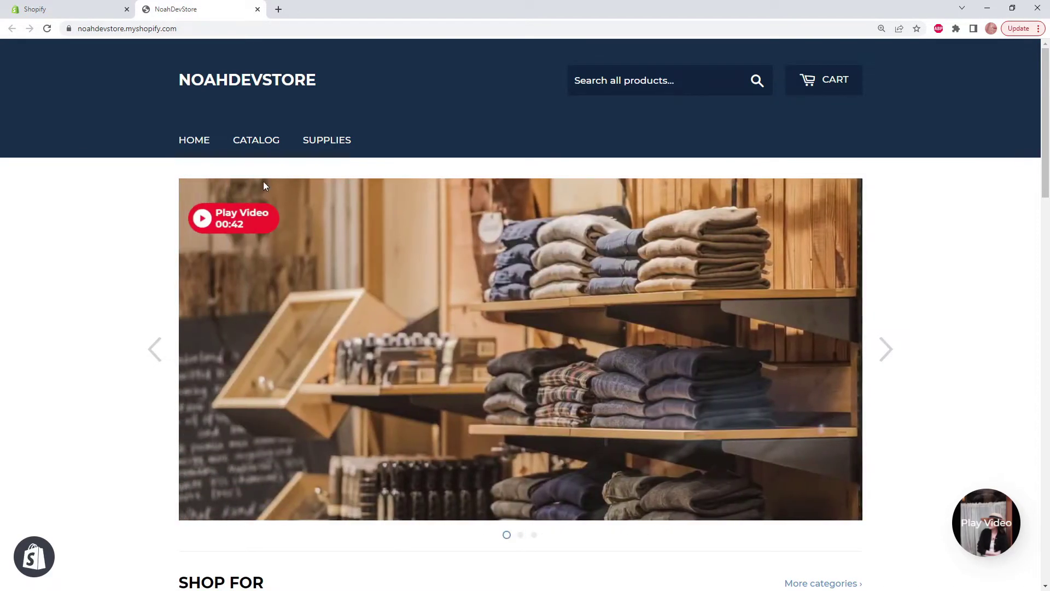
left_click(236, 225)
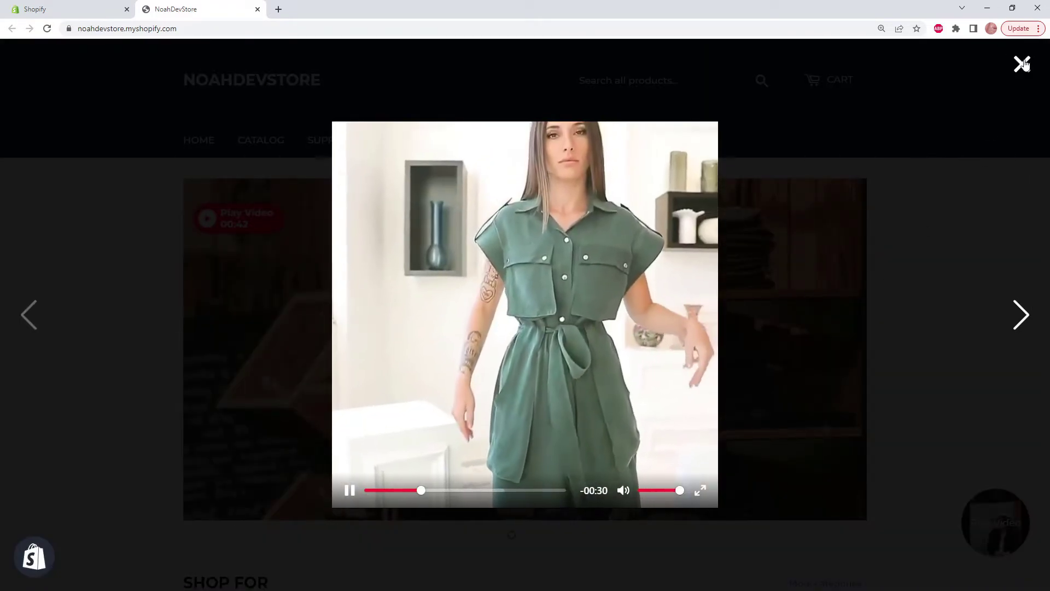
left_click(1021, 65)
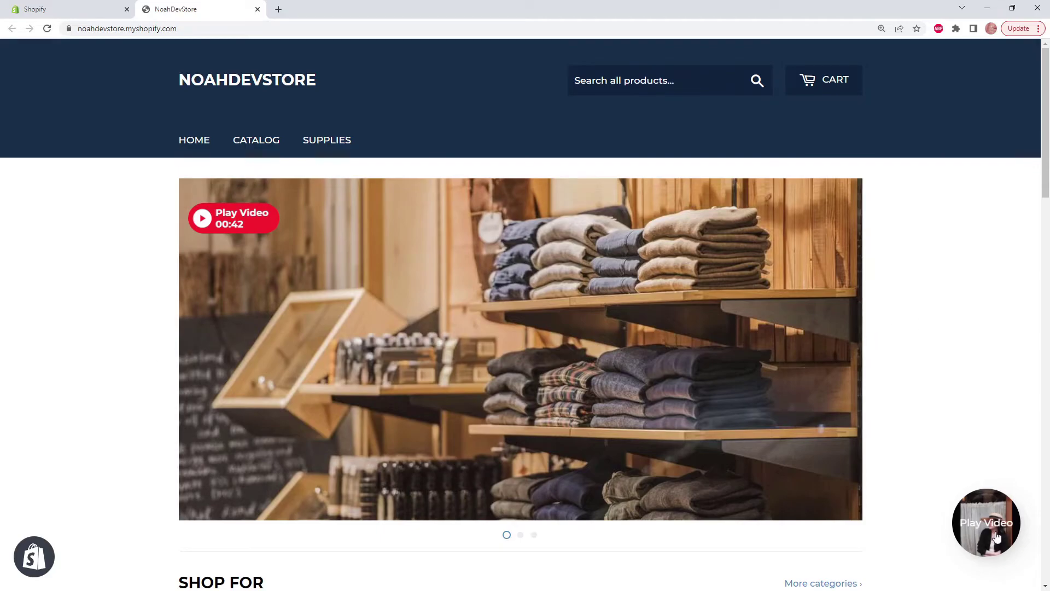
Play the Sun_hat.mp4 popup on the store's home page, enlarge it and mute its sound
left_click(996, 538)
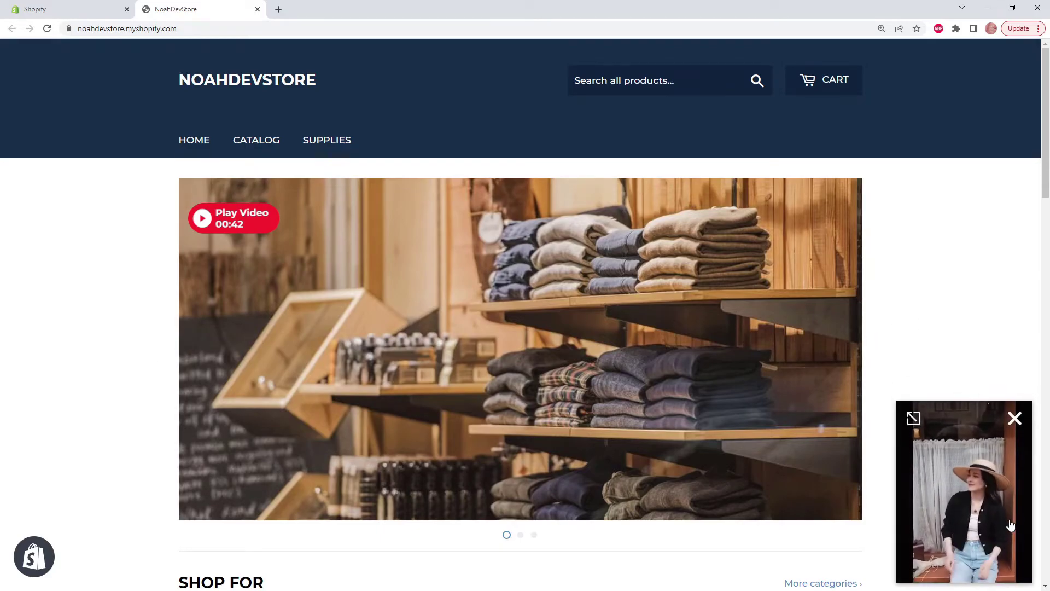
left_click(1010, 526)
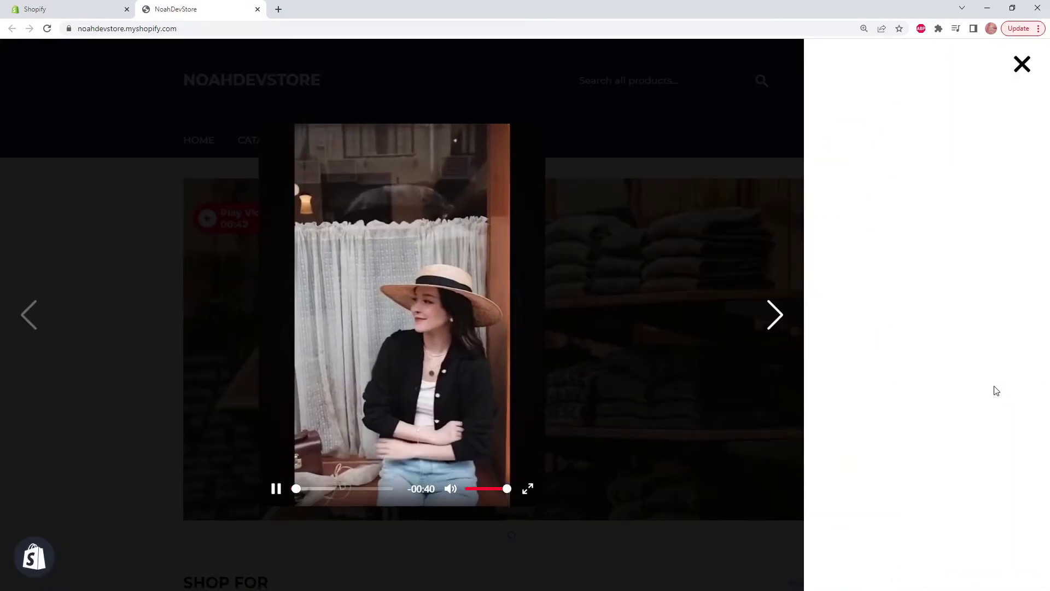
left_click(476, 490)
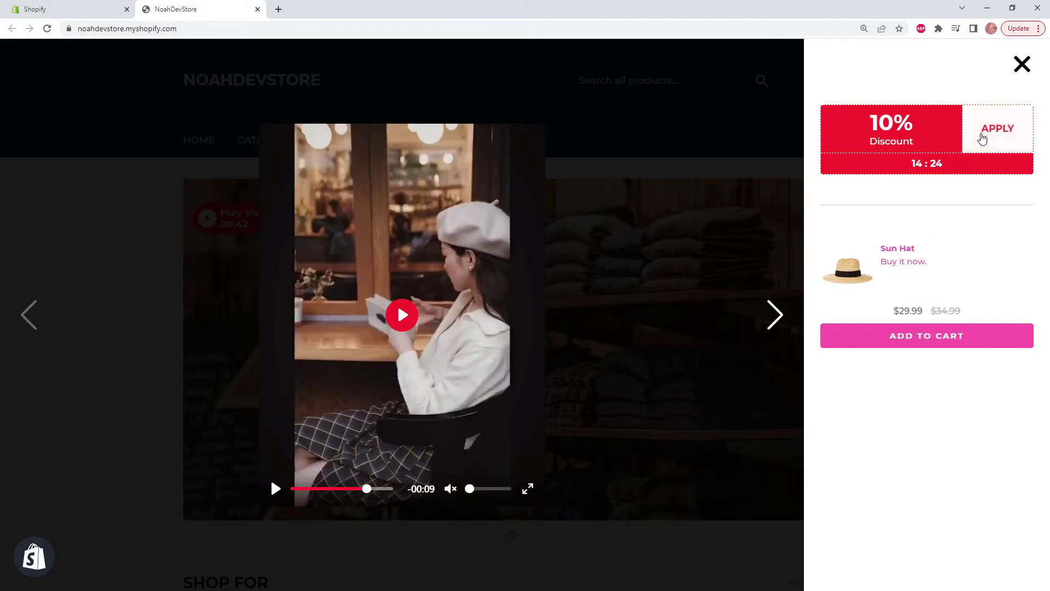
Apply the 10% discount in the Sun_hat.mp4 player and take the Sun Hat through the cart to checkout
left_click(983, 133)
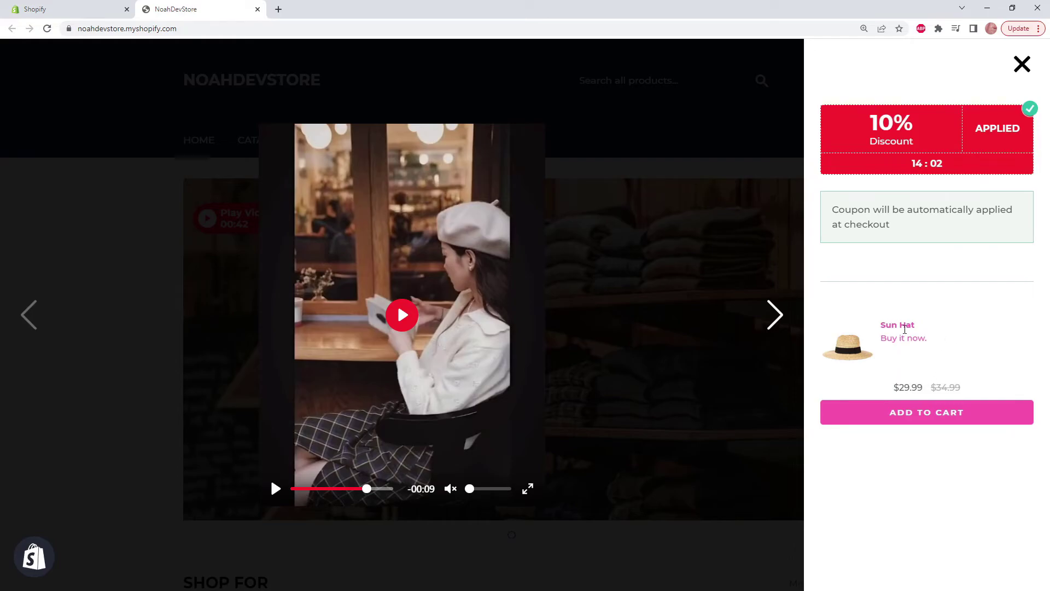
left_click(927, 414)
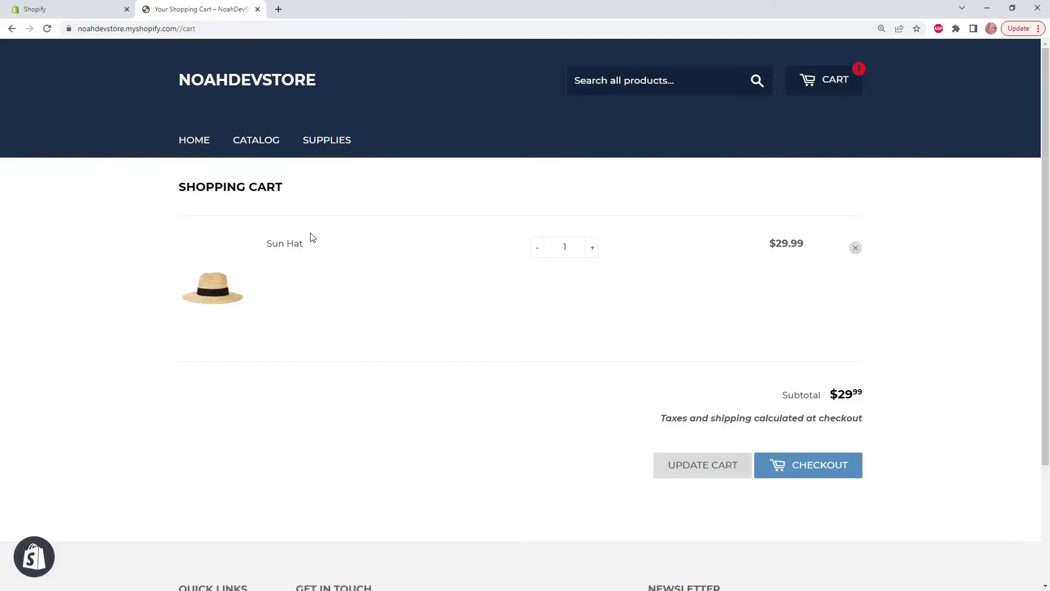
left_click(339, 257)
left_click(832, 482)
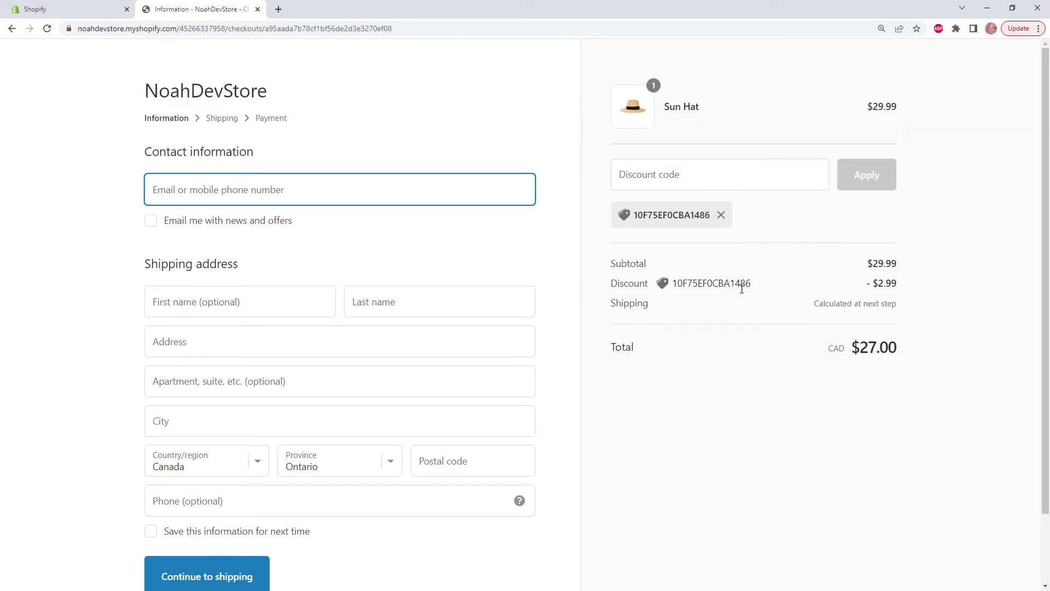
Check the discount code and the deducted amount in the checkout order summary
left_click_drag(753, 284, 675, 285)
mouse_move(898, 284)
left_mouse_down()
mouse_move(897, 298)
mouse_move(880, 284)
left_mouse_up()
left_click(929, 278)
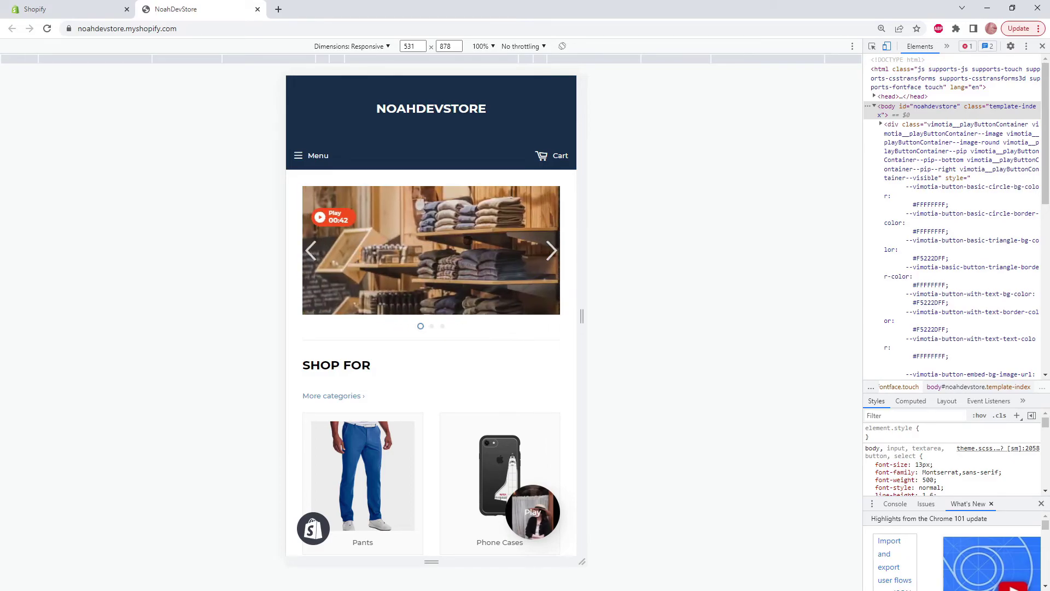
Play the Green_dress.mp4 video from the slideshow in the mobile view of the store and close it
left_click(332, 216)
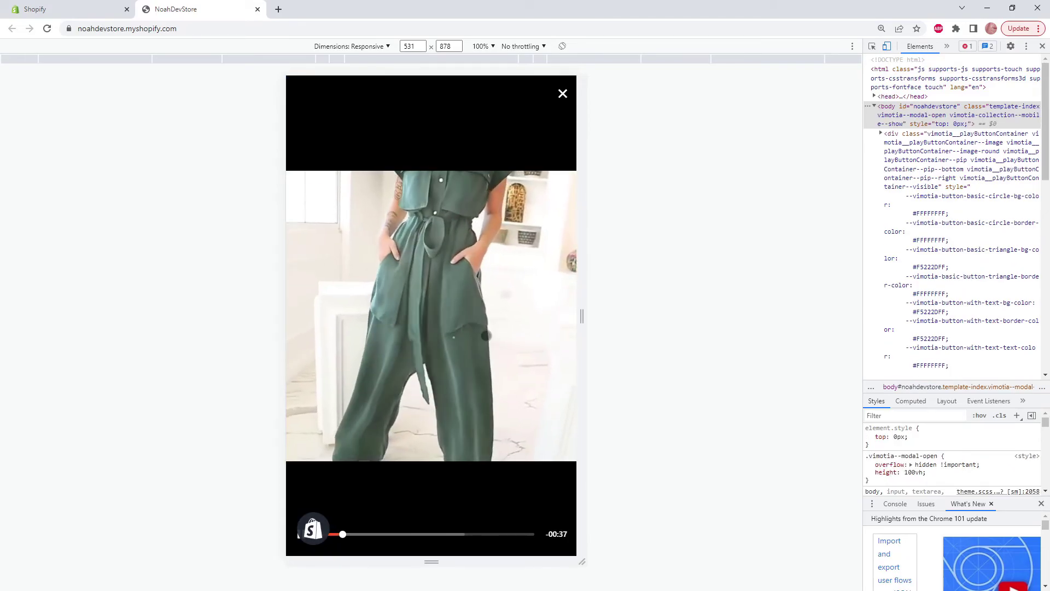
left_click(563, 93)
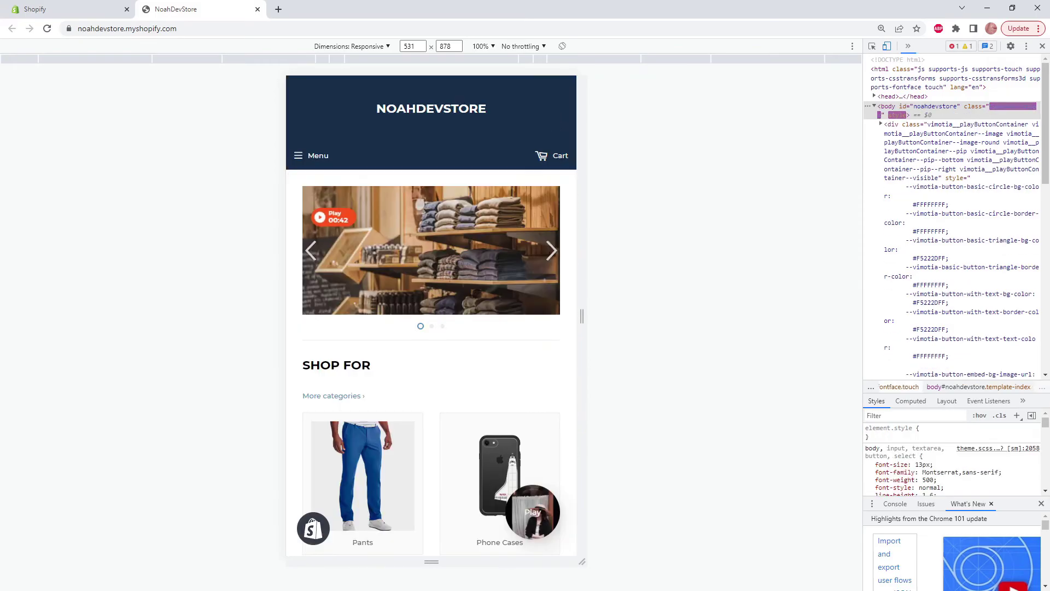
Open the Sun_hat.mp4 popup player in the mobile view, inspect its coupon, and close the player
scroll(492, 293, "down", 1)
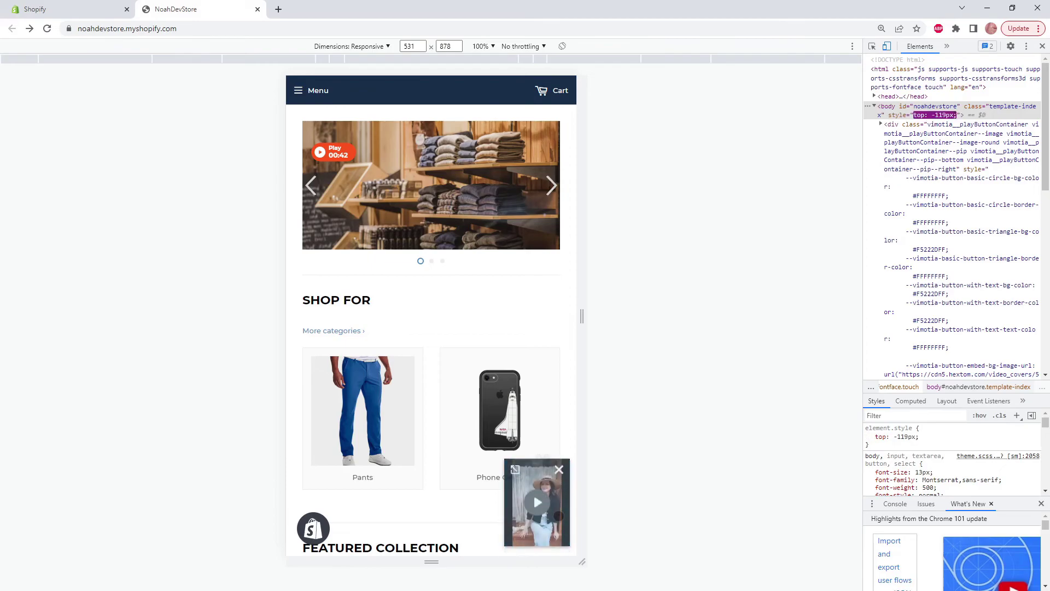
left_click(558, 515)
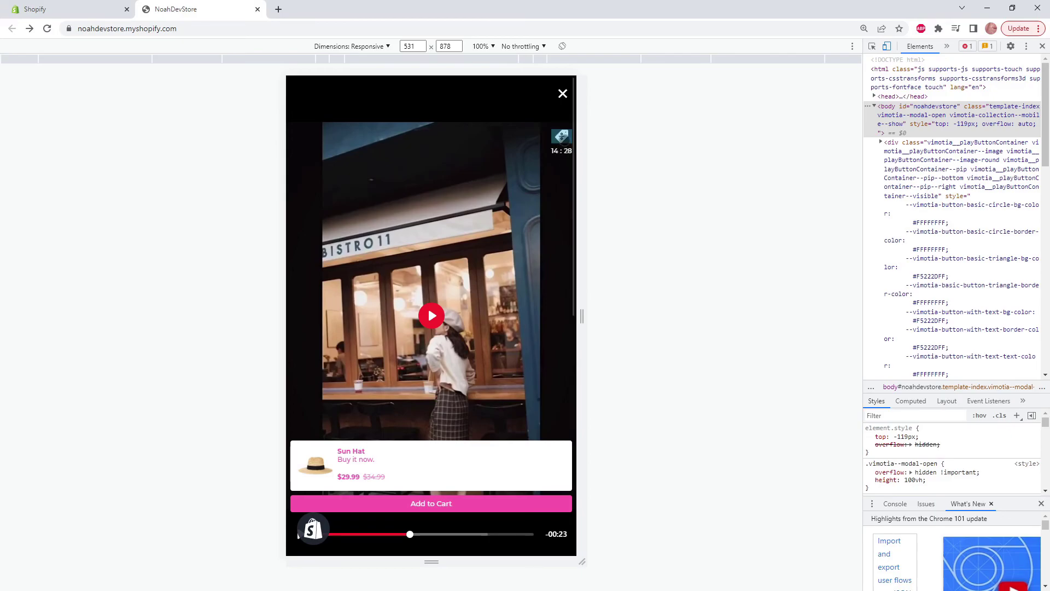
left_click(563, 150)
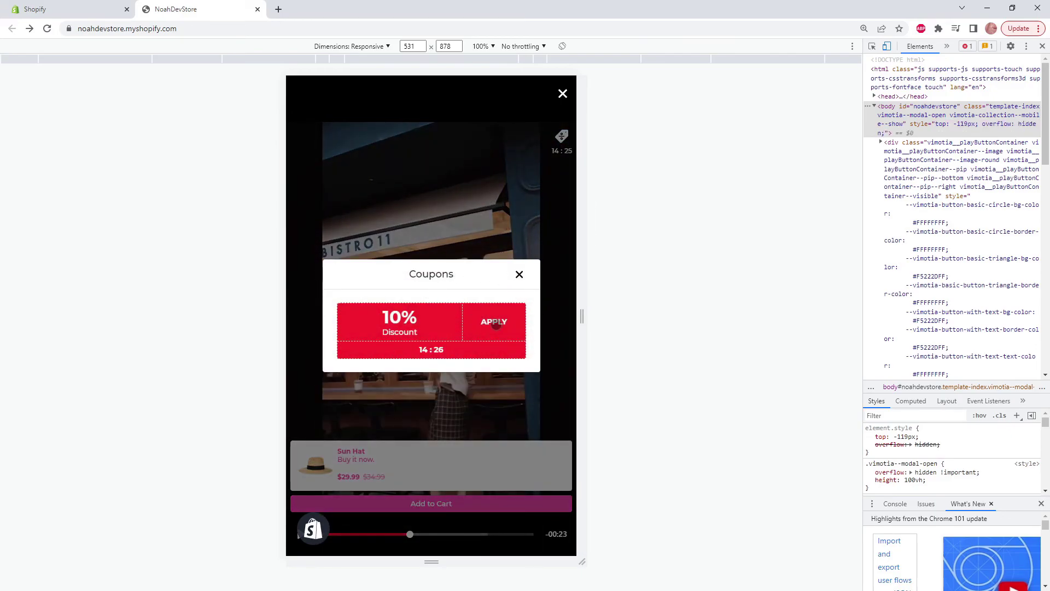
left_click(519, 274)
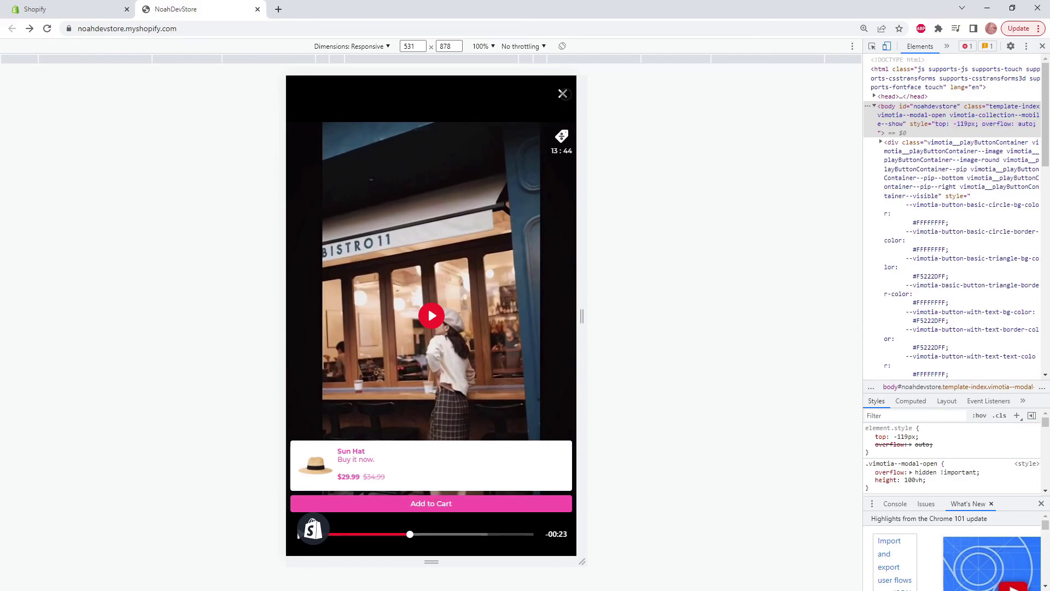
left_click(563, 93)
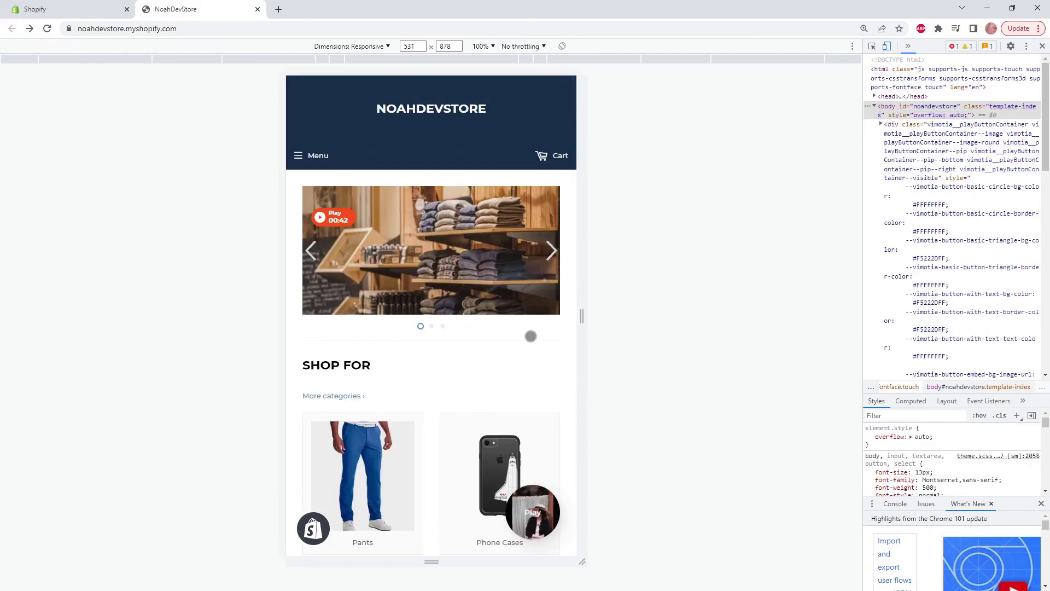